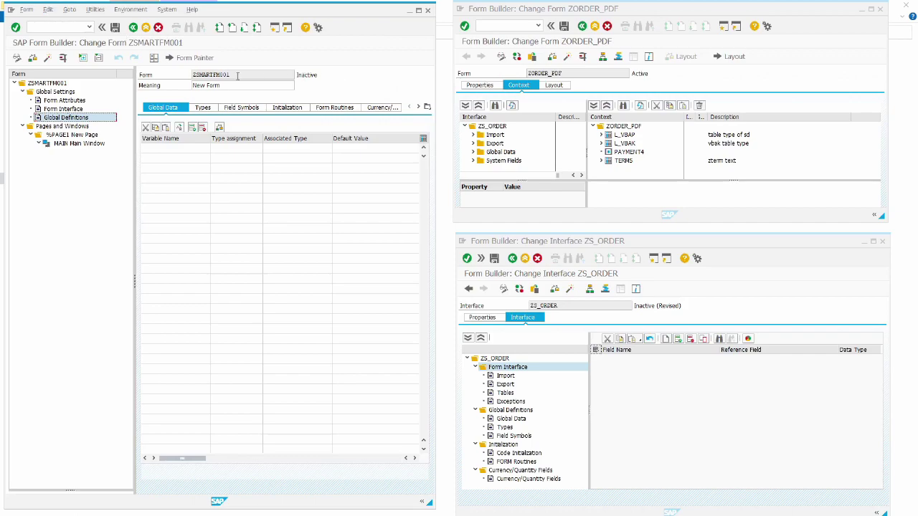
right_click(366, 86)
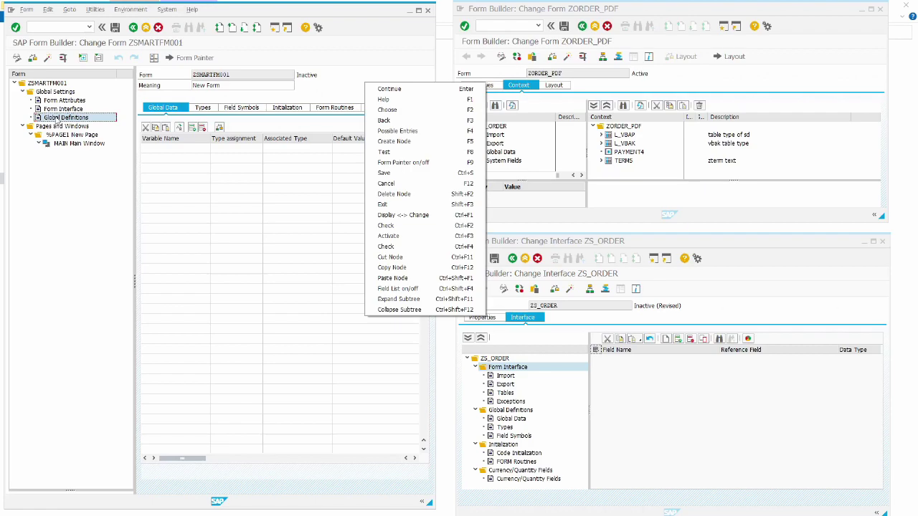
left_click(76, 170)
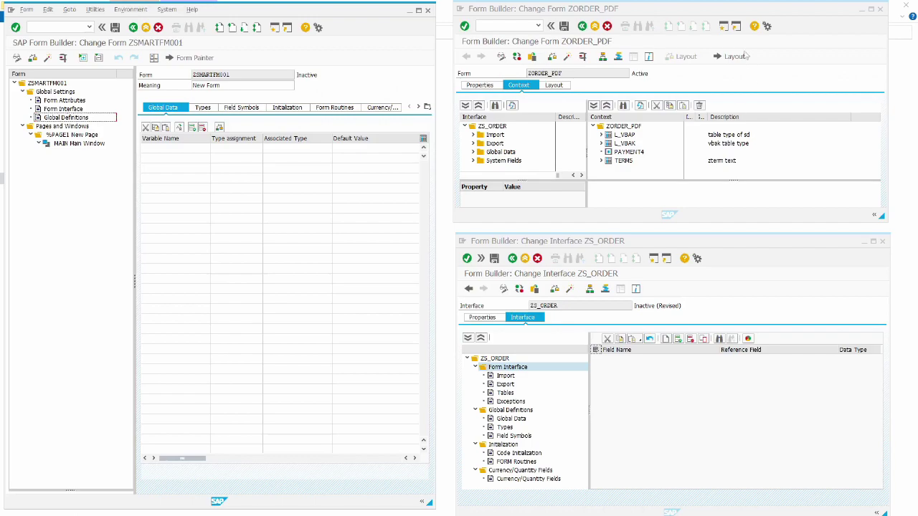
Open an additional SAP session, maximize its window and start the SFP Form Builder transaction.
left_click(723, 26)
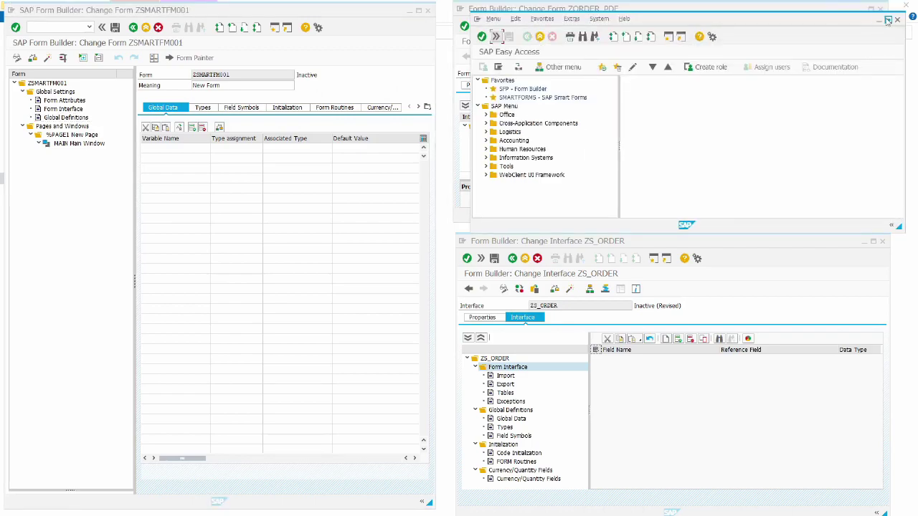
left_click(889, 20)
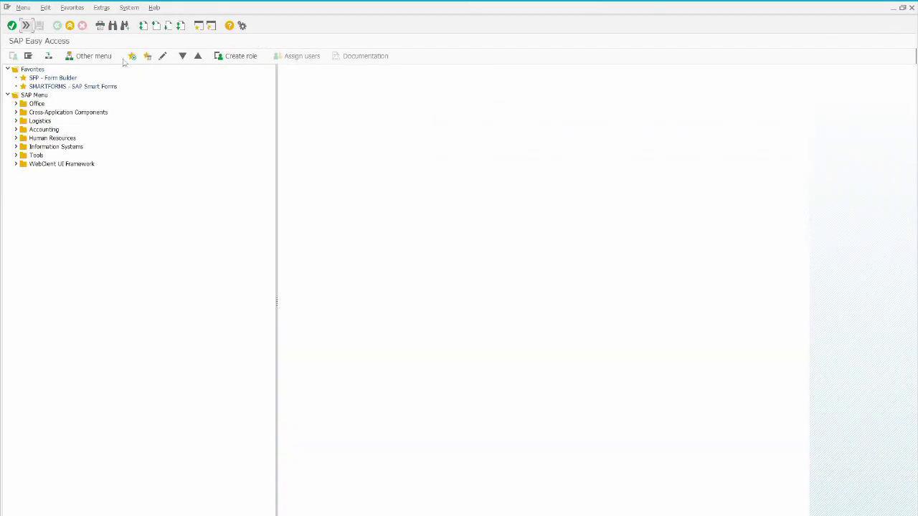
left_click(50, 79)
double_click(50, 80)
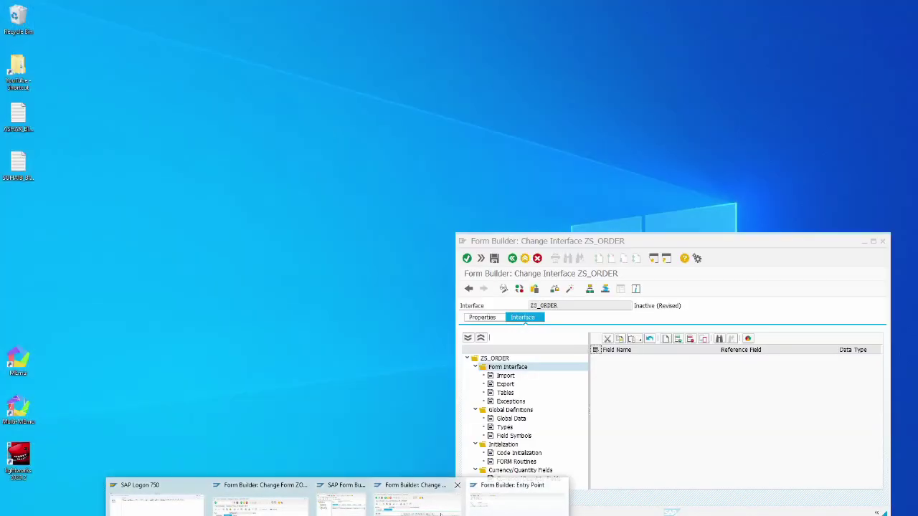
Bring the ZS_ORDER interface, ZSMARTFM001 form and ZORDER_PDF form windows back into view side by side.
left_click(439, 511)
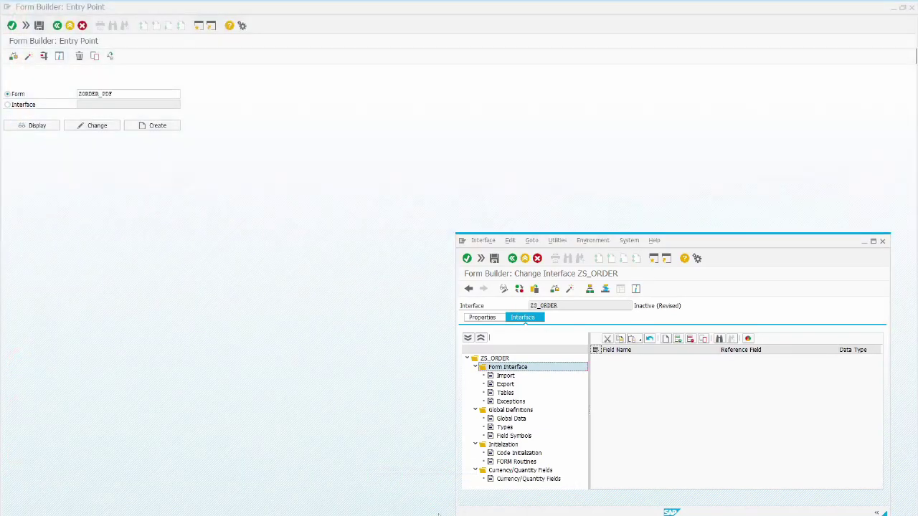
mouse_move(441, 512)
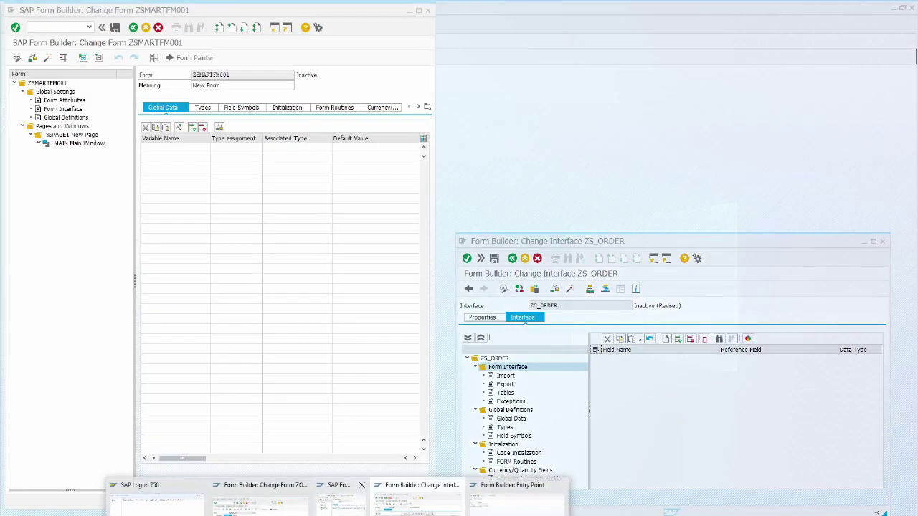
left_click(338, 497)
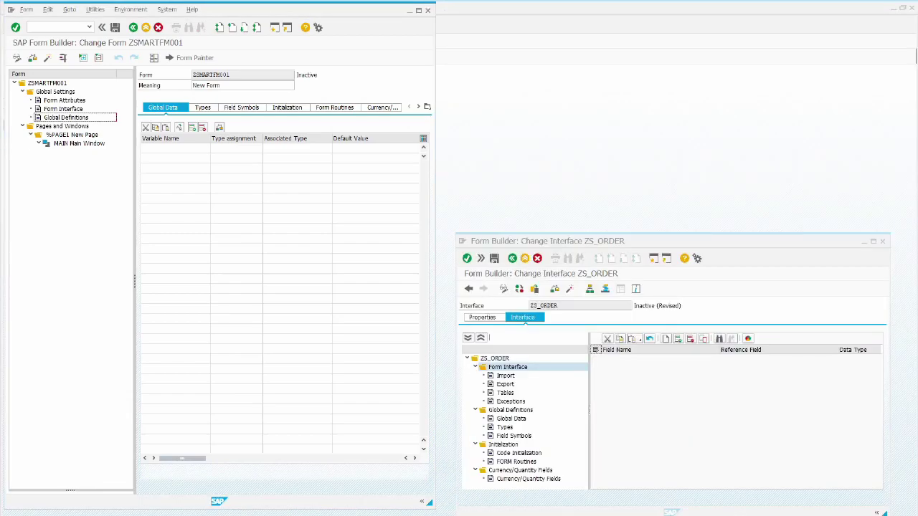
mouse_move(439, 512)
left_click(359, 495)
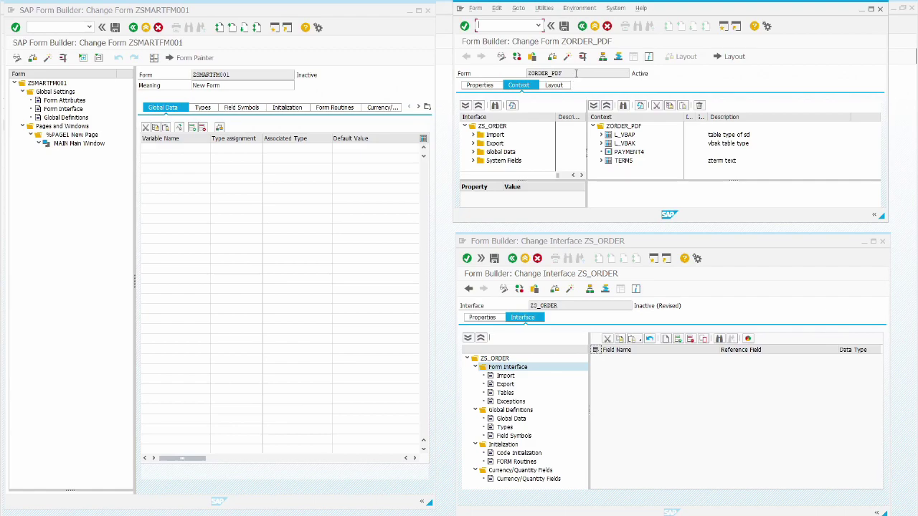
left_click(707, 244)
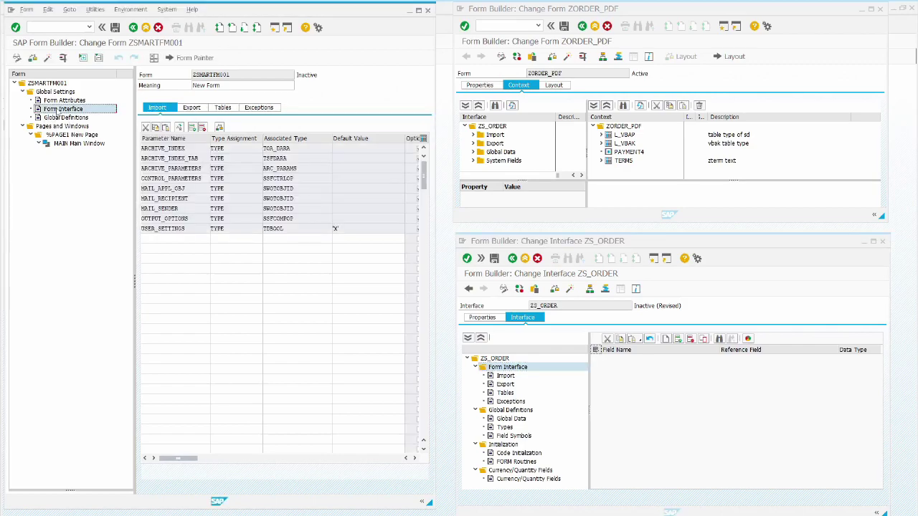
Compare the export, tables and exceptions sections of the ZSMARTFM001 form interface with the matching nodes of interface ZS_ORDER.
left_click(190, 107)
left_click(223, 108)
left_click(265, 109)
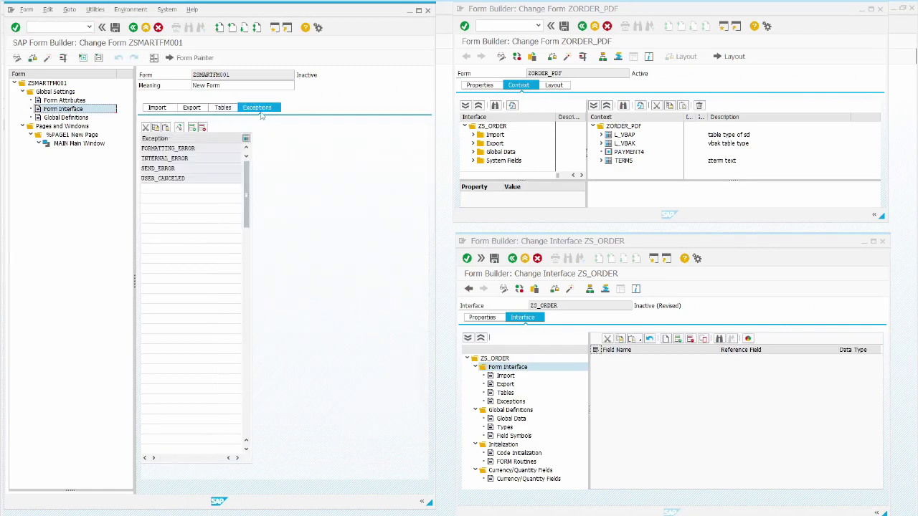
left_click(508, 383)
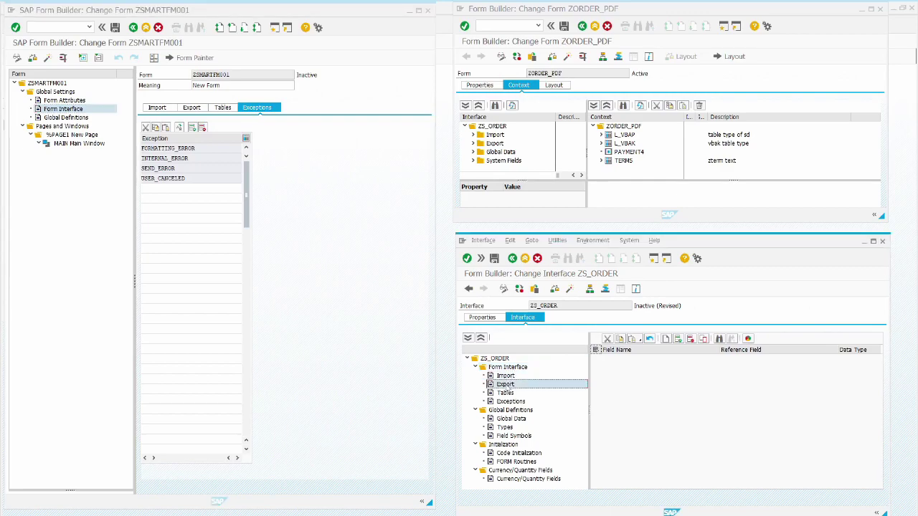
left_click(507, 403)
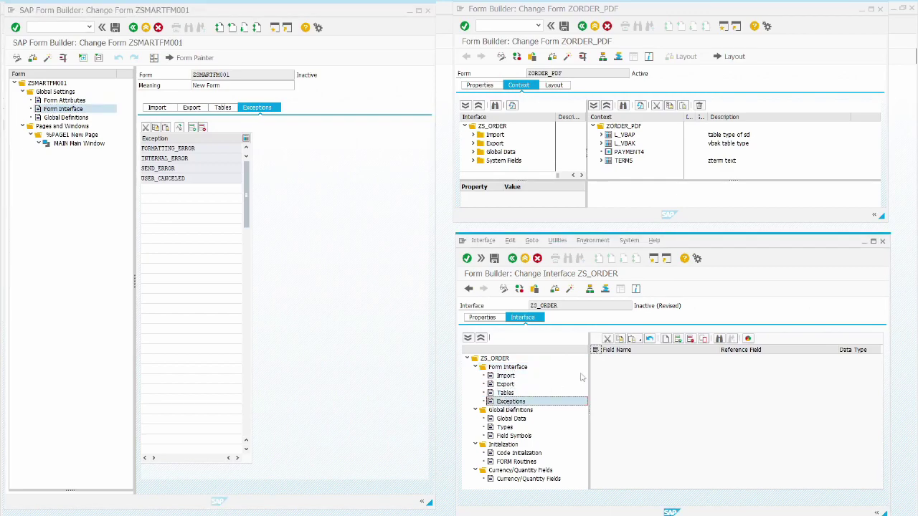
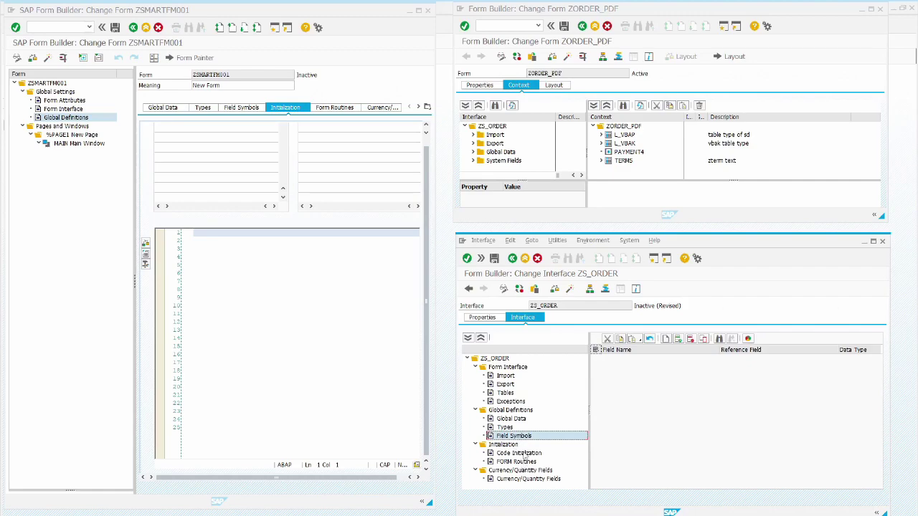
Compare the initialization, form routines and currency/quantity fields sections of ZSMARTFM001 with those of interface ZS_ORDER.
left_click(506, 445)
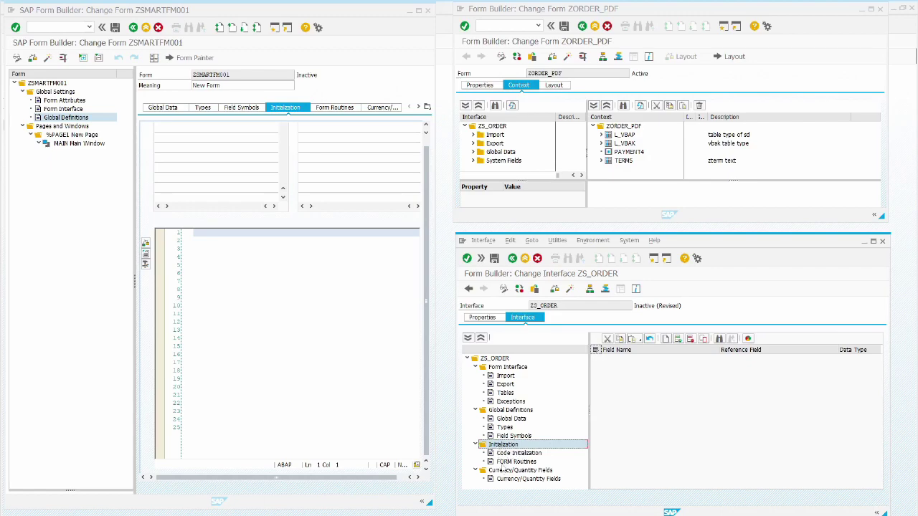
left_click(528, 472)
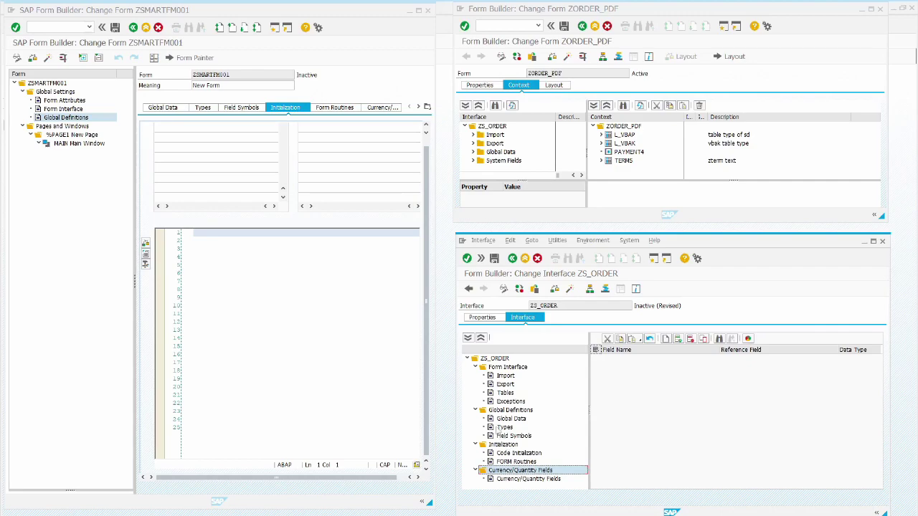
left_click(375, 109)
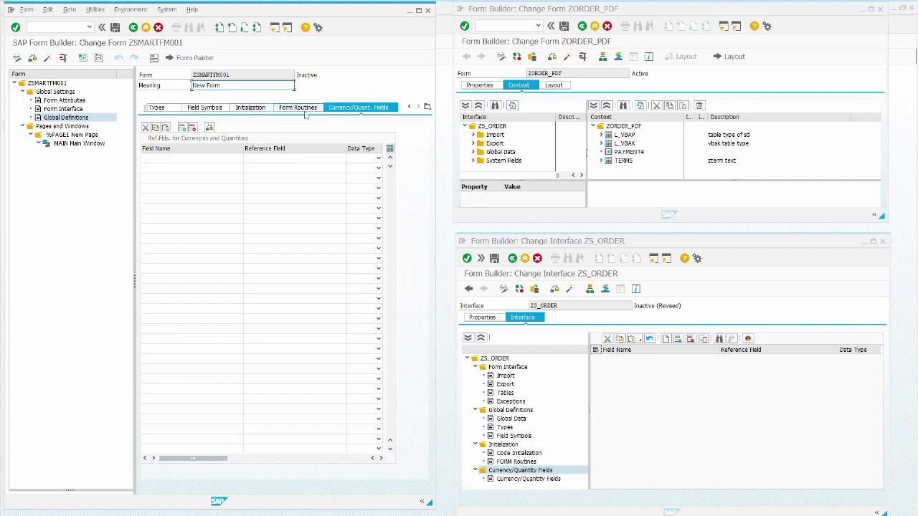
left_click(251, 108)
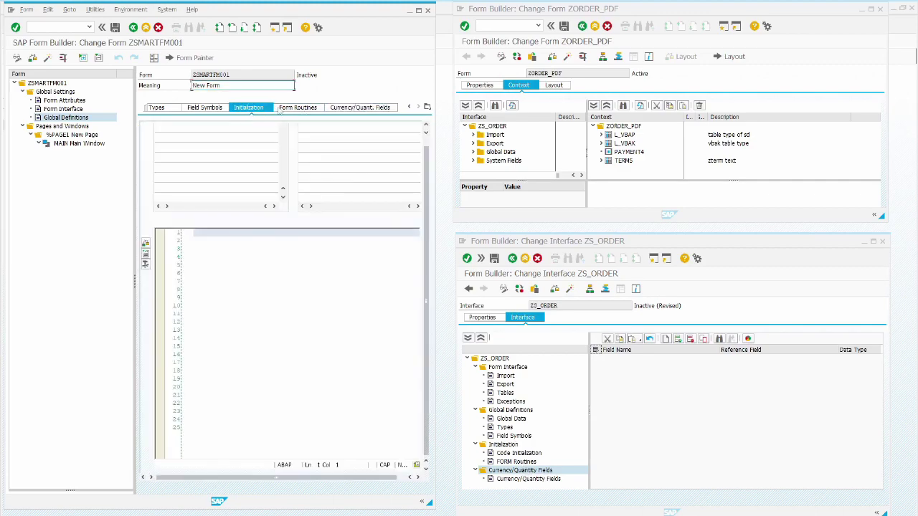
left_click(294, 108)
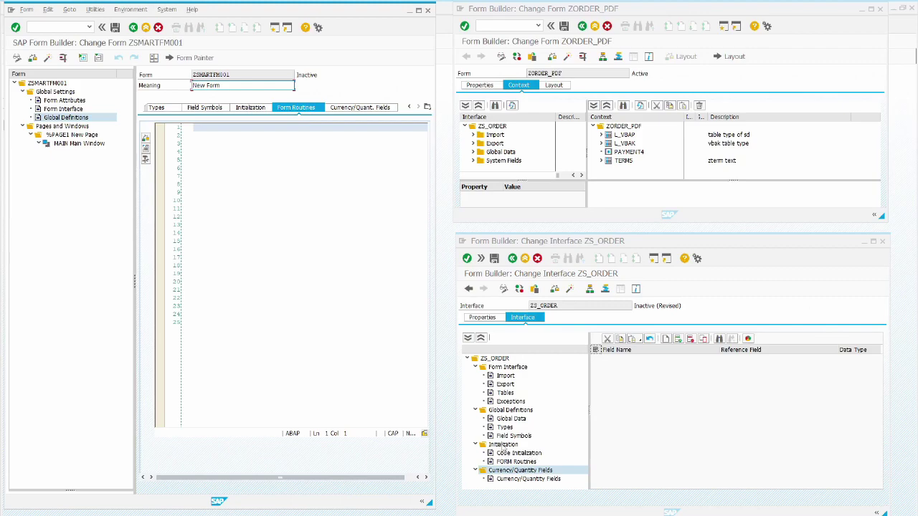
left_click(502, 445)
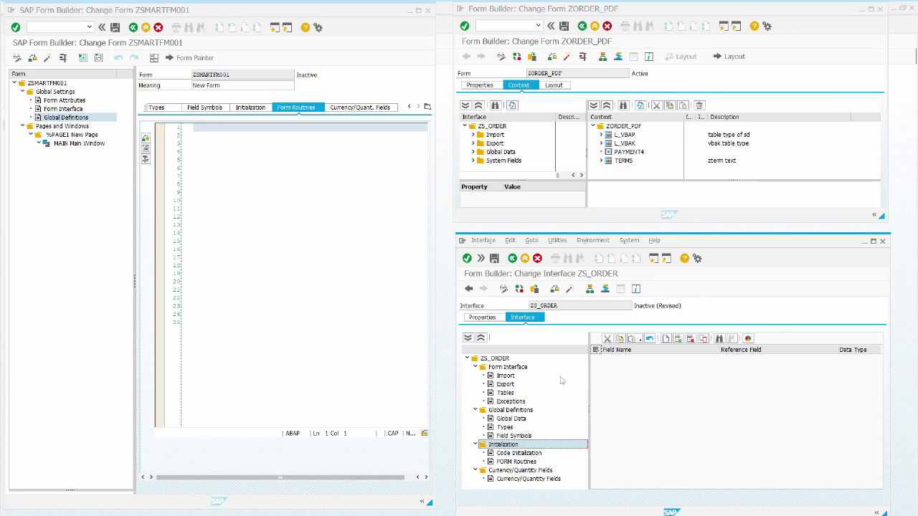
Review the import parameters of interface ZS_ORDER, including the custom entries L_VBAP, TERMS, PAYMENT4 and L_VBAK.
left_click(506, 369)
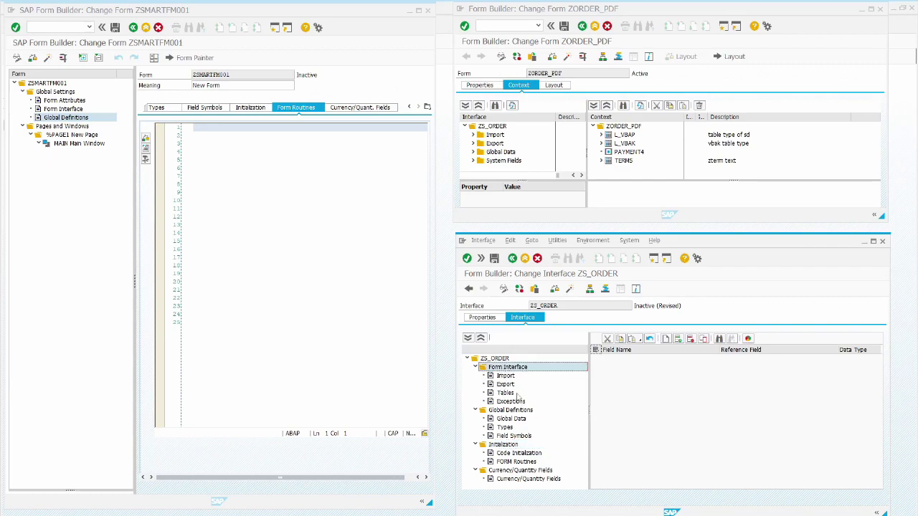
left_click(502, 375)
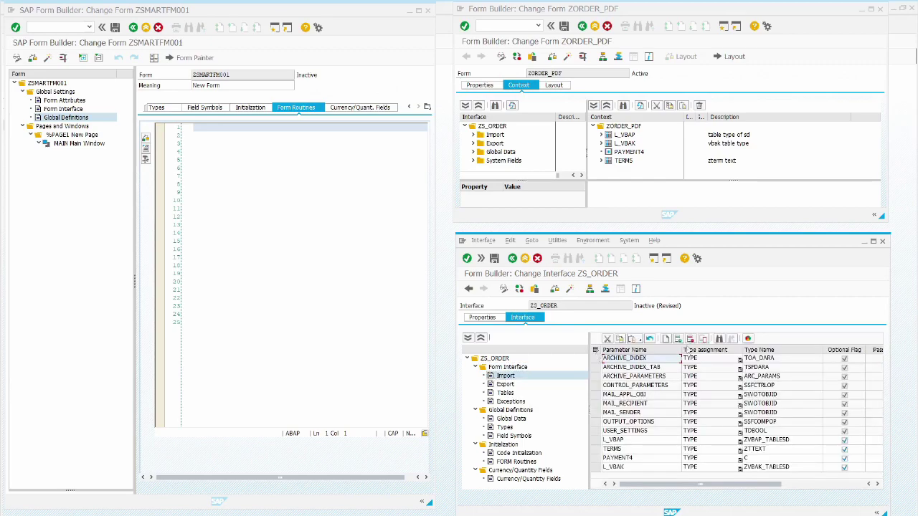
left_click(638, 440)
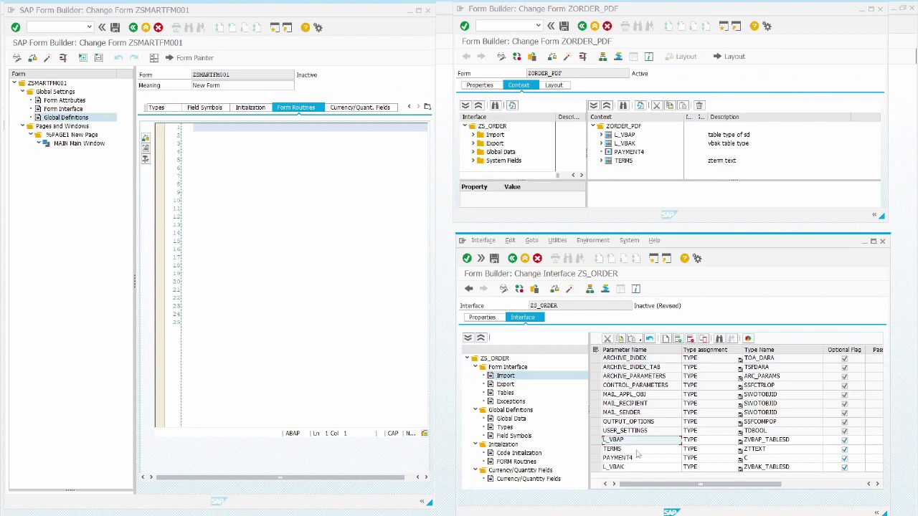
left_click(634, 450)
left_click(641, 459)
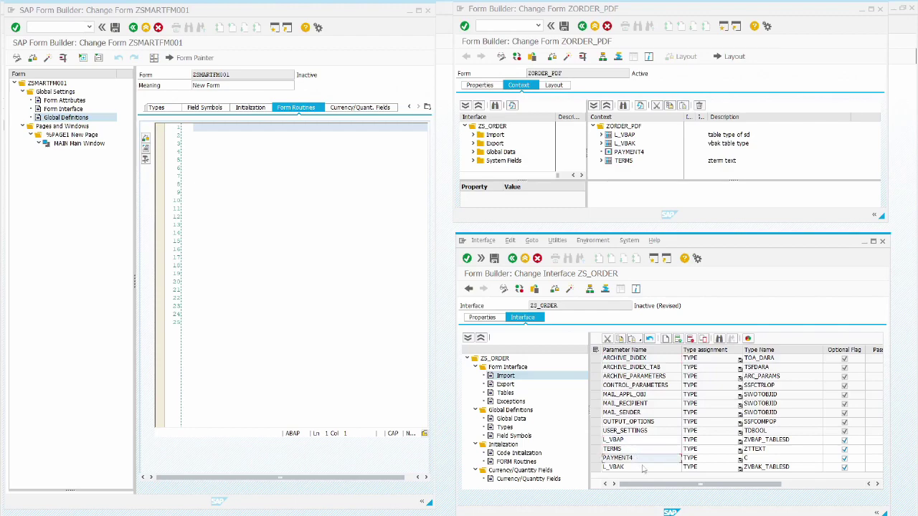
left_click(636, 470)
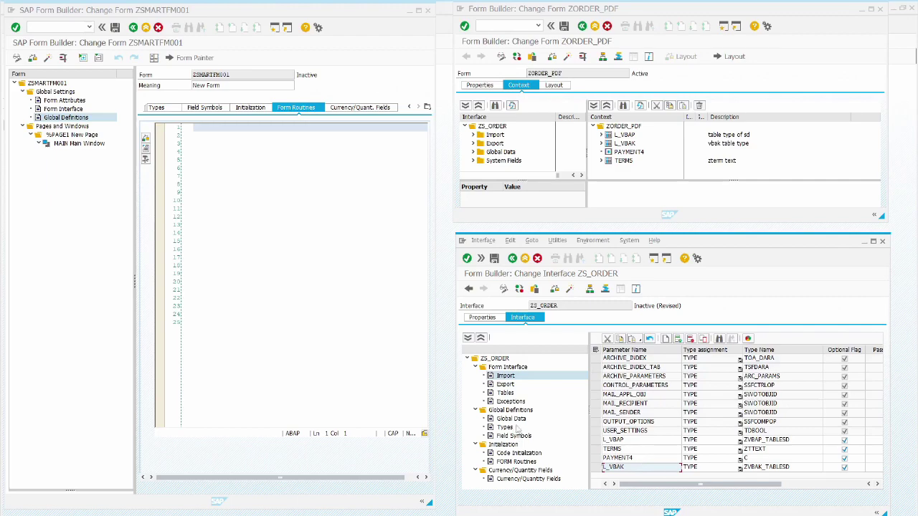
Review the export parameters of interface ZS_ORDER, including OT_MESSAGE and its type, along with its tables and exceptions.
left_click(494, 386)
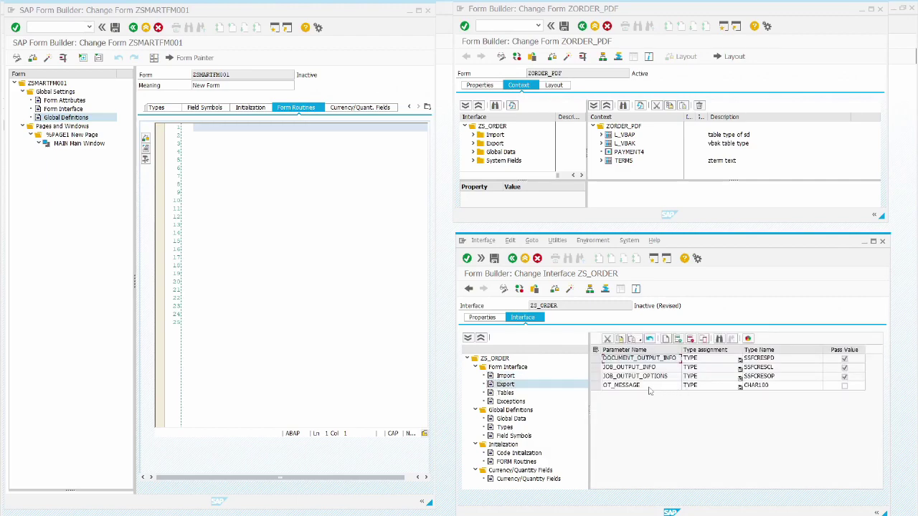
left_click(646, 388)
left_click(708, 388)
left_click(764, 387)
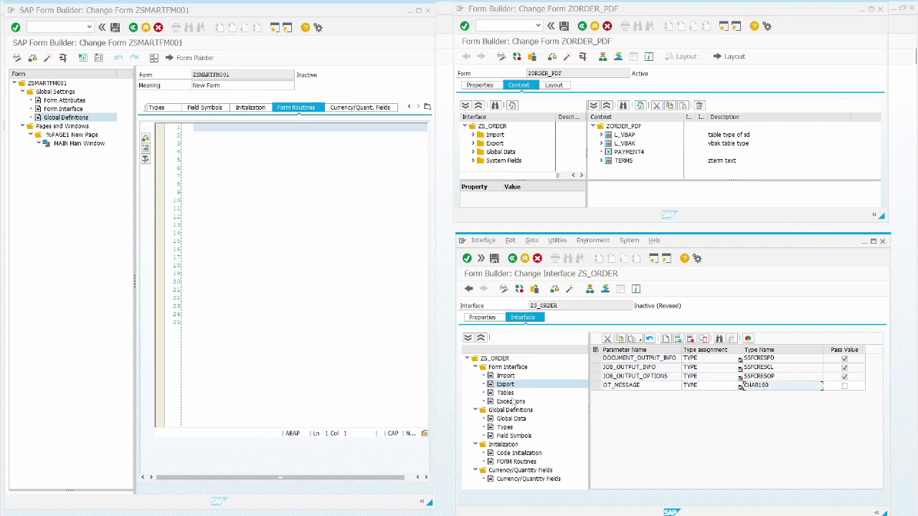
left_click(495, 394)
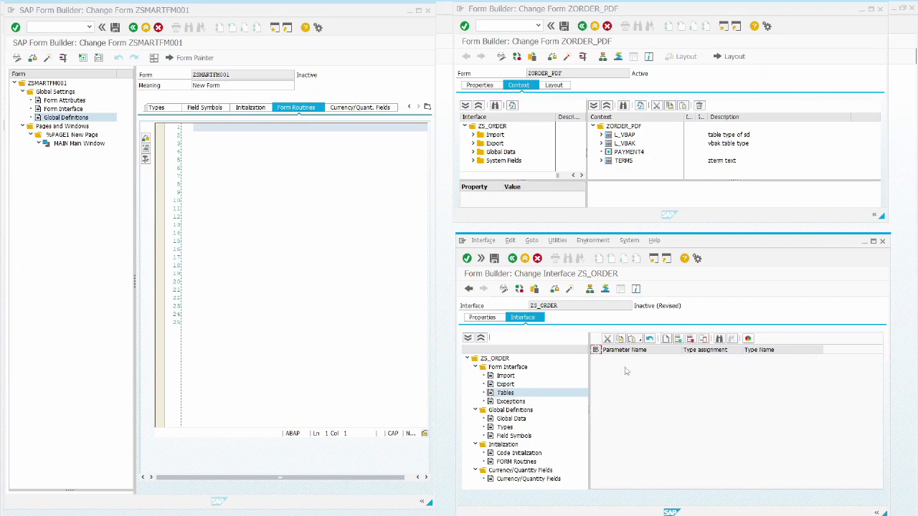
left_click(493, 404)
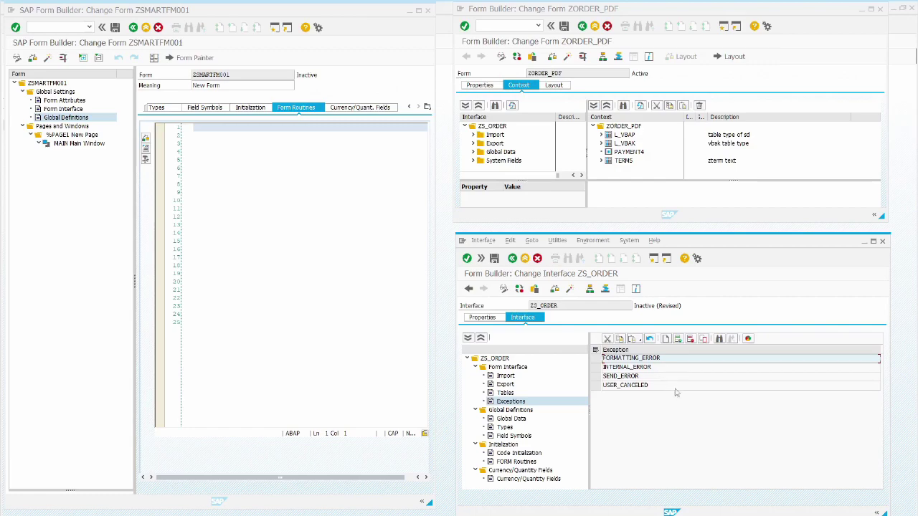
Examine the global data of interface ZS_ORDER and the tt_mara structure declaration in its types code.
left_click(513, 410)
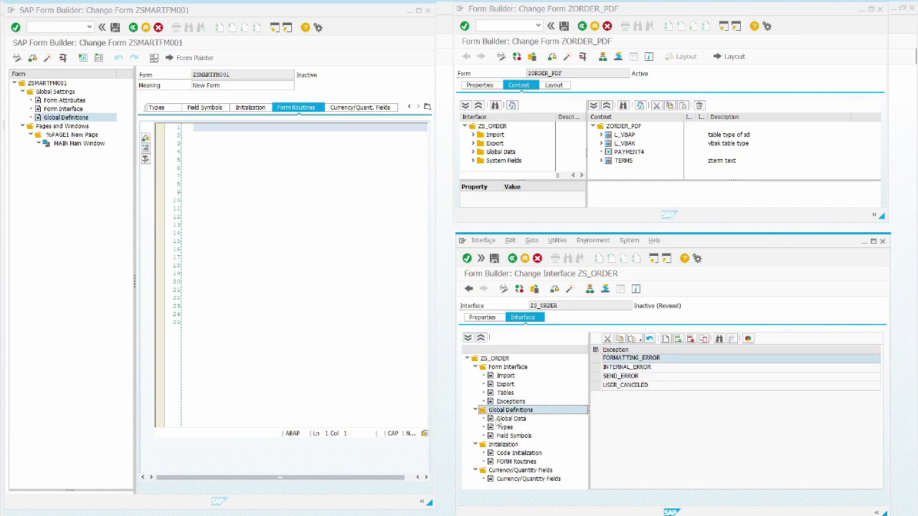
left_click(494, 420)
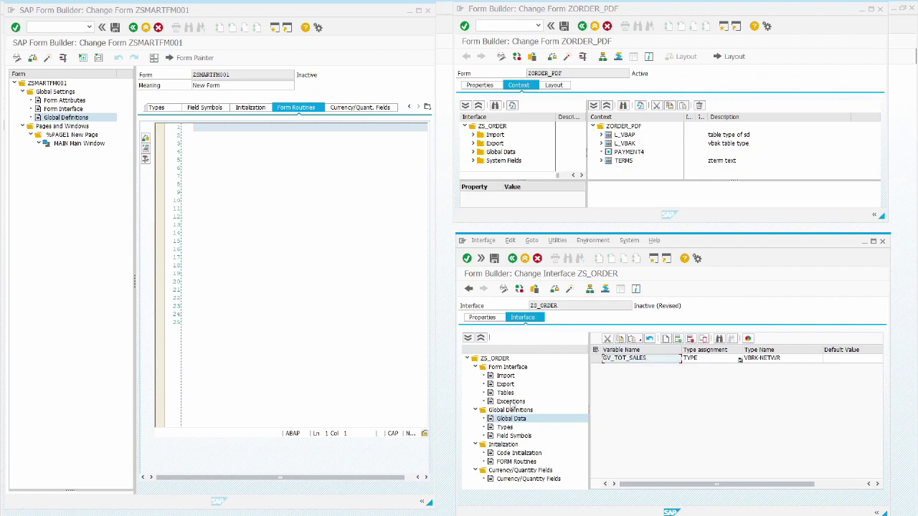
left_click(496, 428)
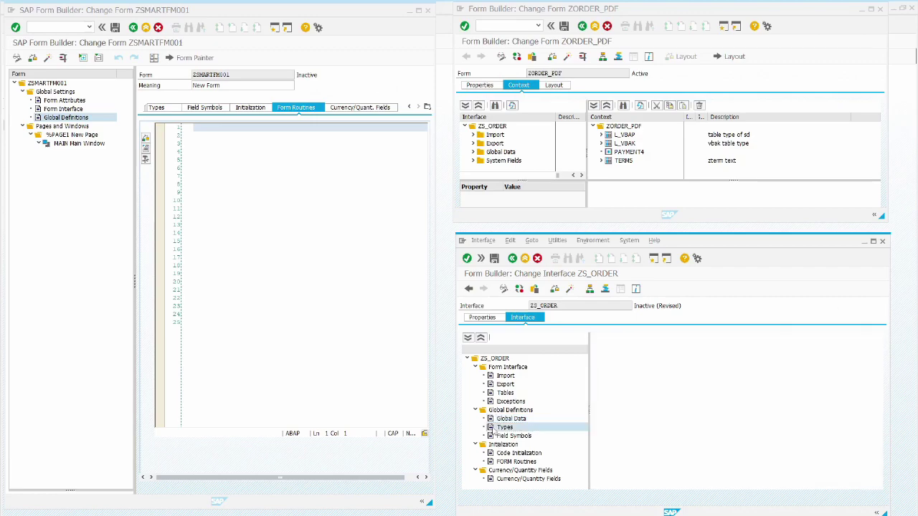
left_click_drag(730, 362, 644, 337)
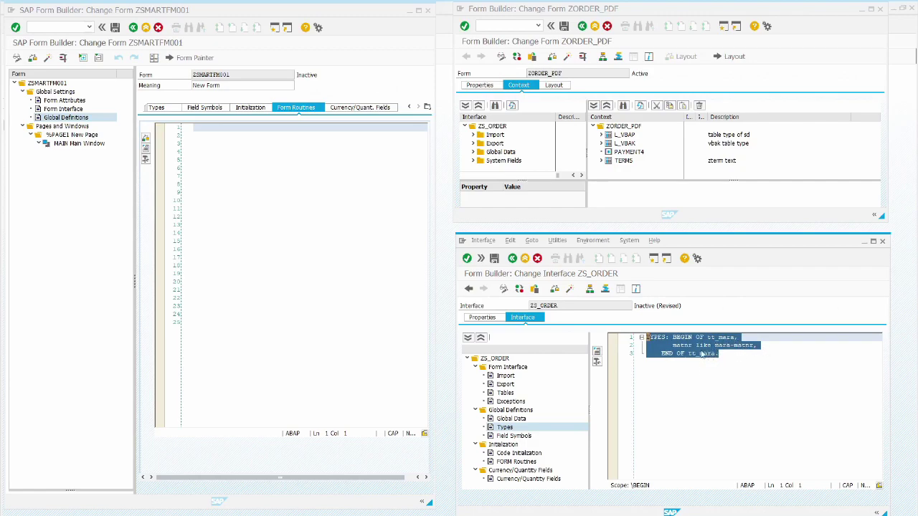
left_click(674, 347)
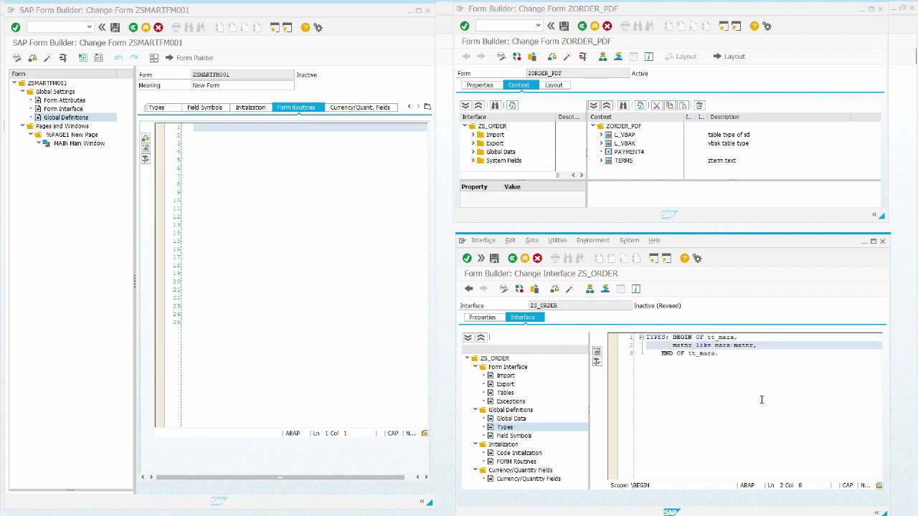
key("Right")
key("Right")
key("Right")
key("Right")
key("Right")
left_click_drag(726, 358, 673, 338)
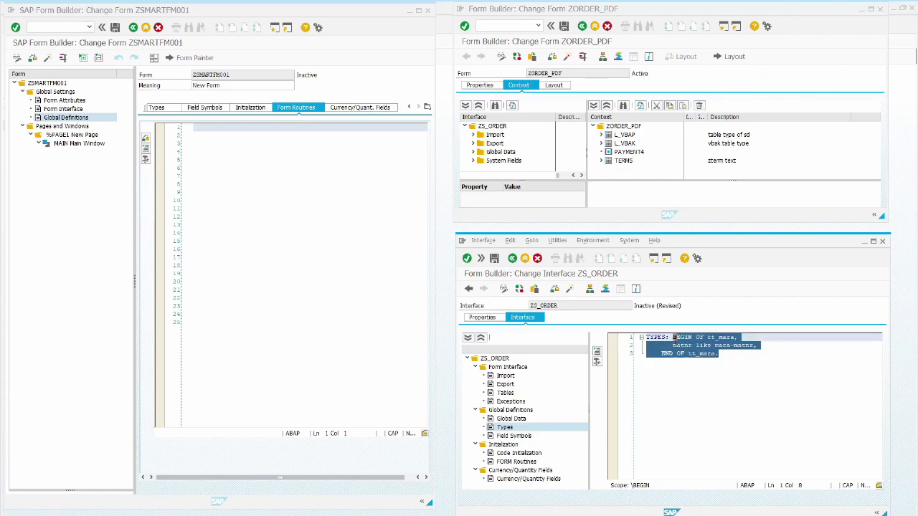
Compare the field symbols section of interface ZS_ORDER with that of Smart Form ZSMARTFM001.
left_click(725, 363)
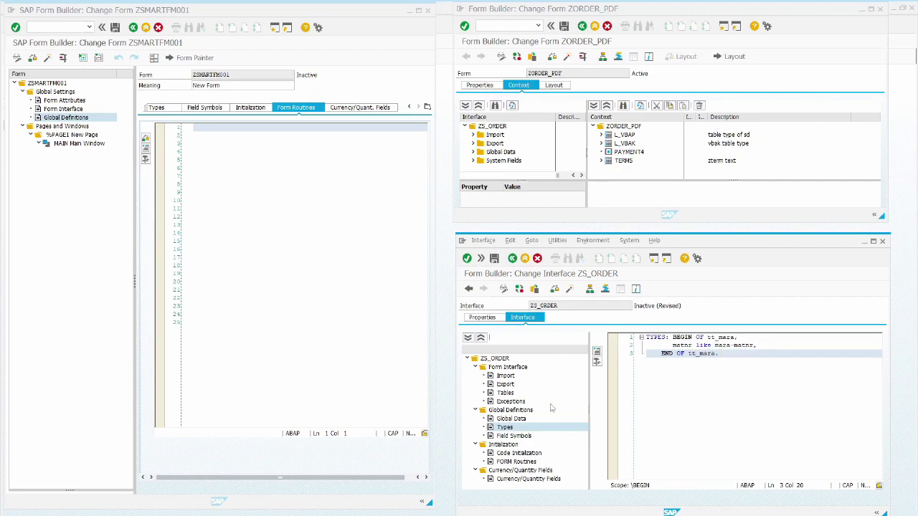
left_click(513, 435)
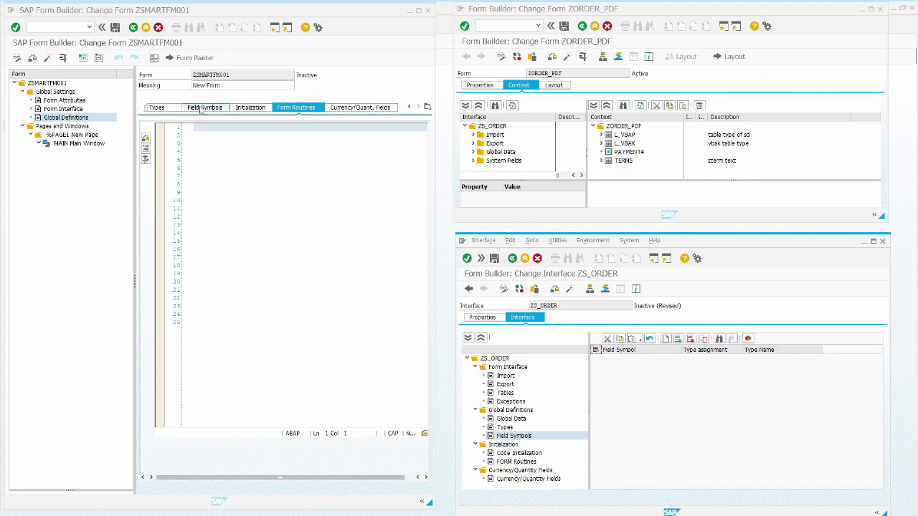
left_click(201, 108)
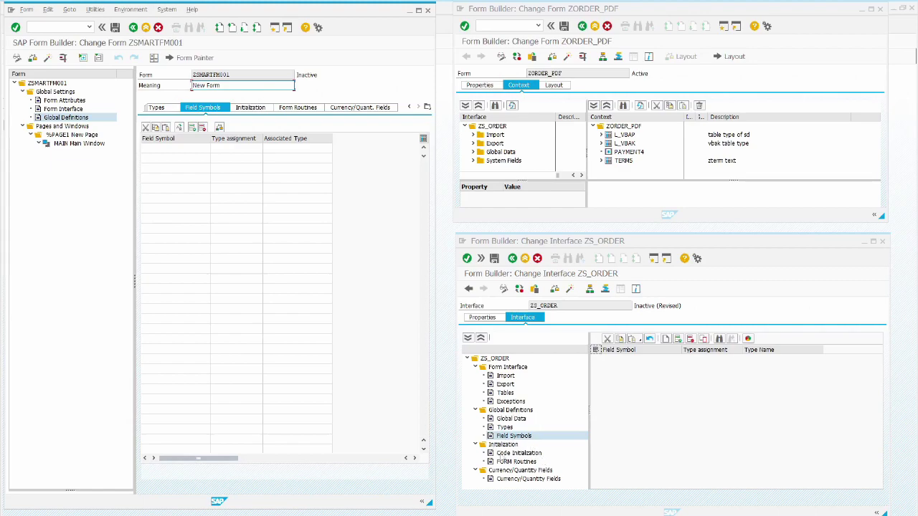
Review the code initialization, FORM routines and currency/quantity fields of interface ZS_ORDER.
left_click(497, 453)
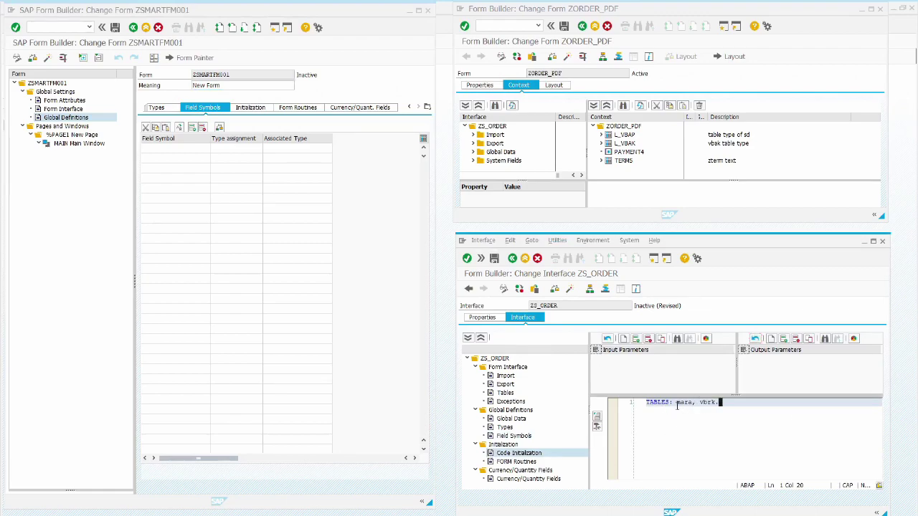
left_click(494, 463)
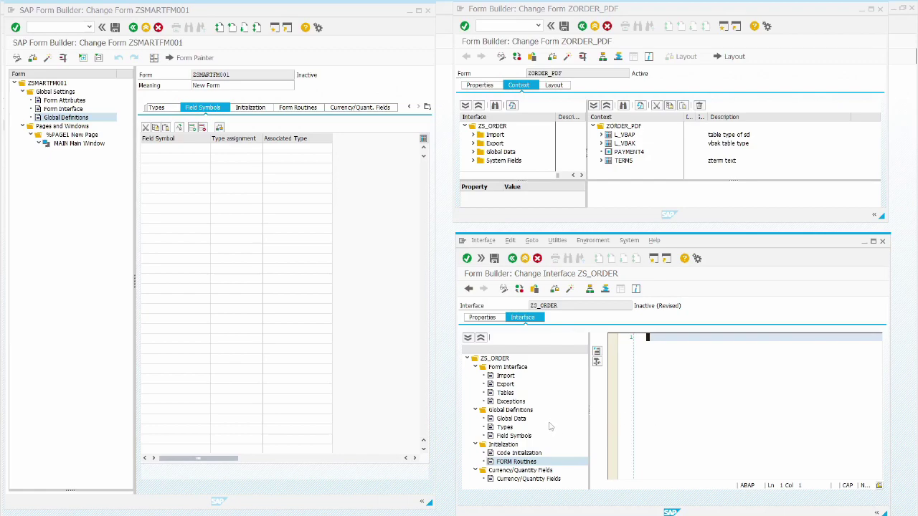
left_click(491, 479)
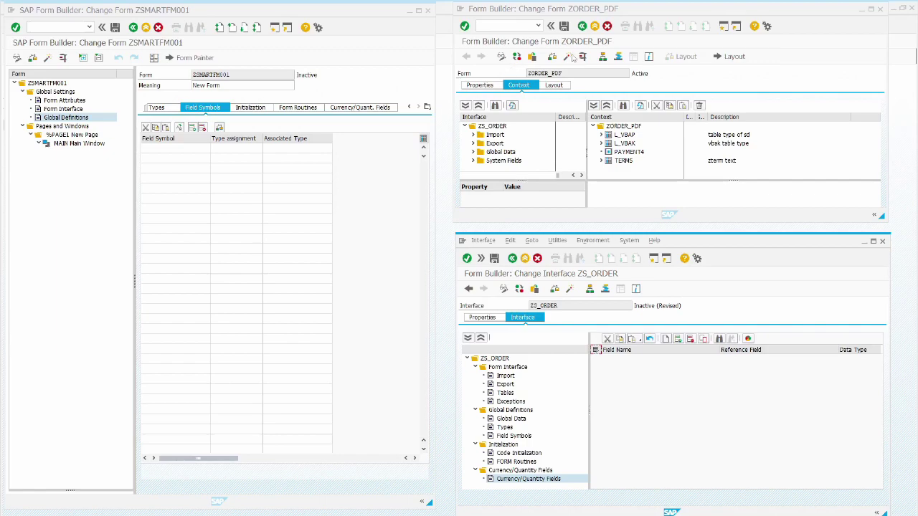
Compare the interface nodes in the ZORDER_PDF context with the form interface and global definitions sections of ZS_ORDER.
left_click(732, 83)
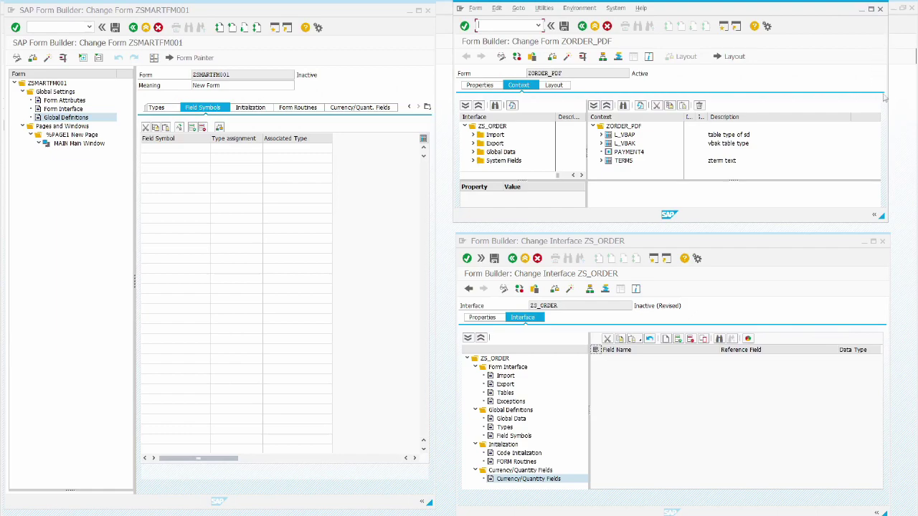
left_click(482, 162)
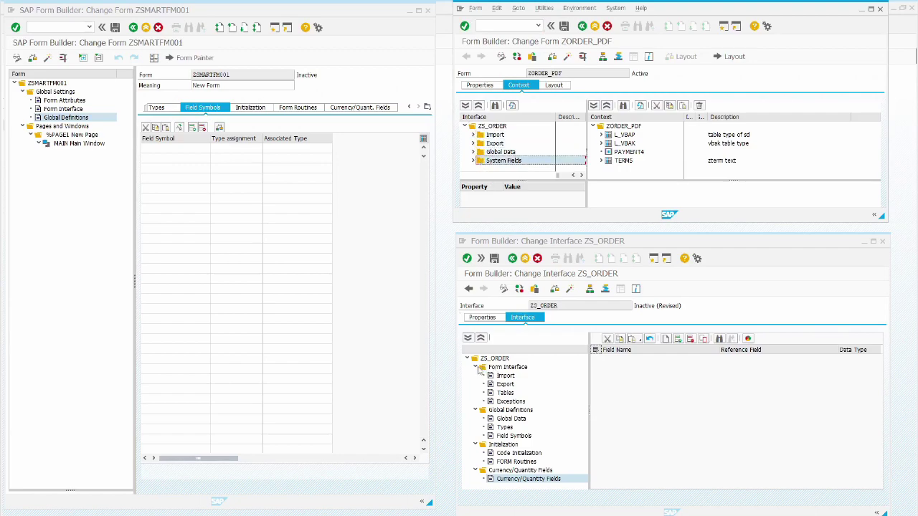
left_click(505, 384)
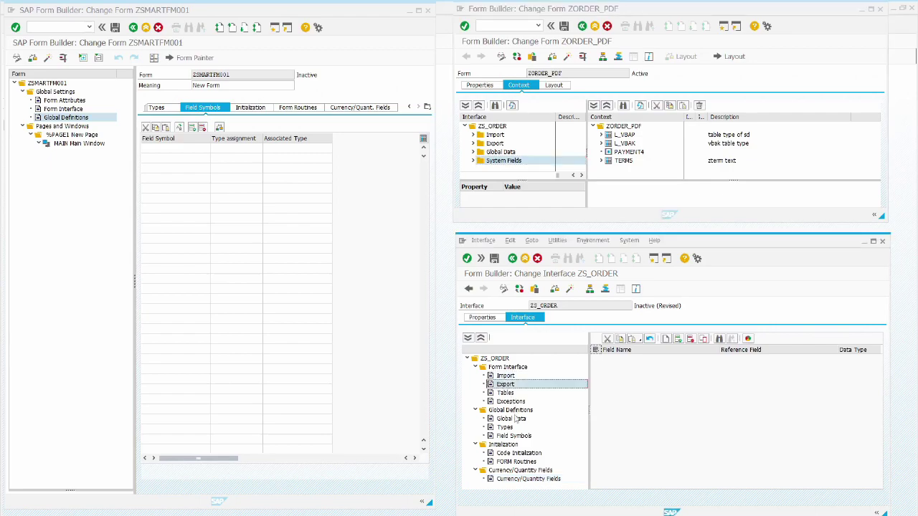
left_click(513, 419)
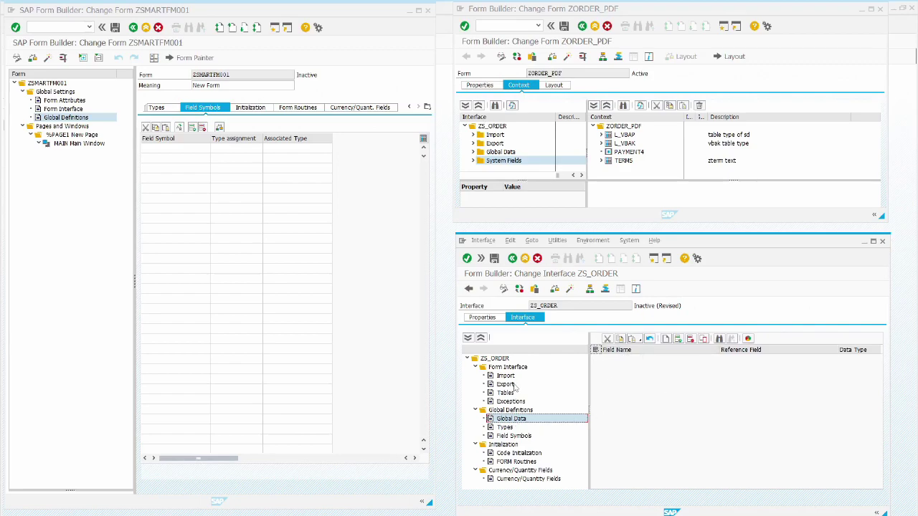
Activate interface ZS_ORDER and reopen form ZORDER_PDF in display mode.
left_click(569, 289)
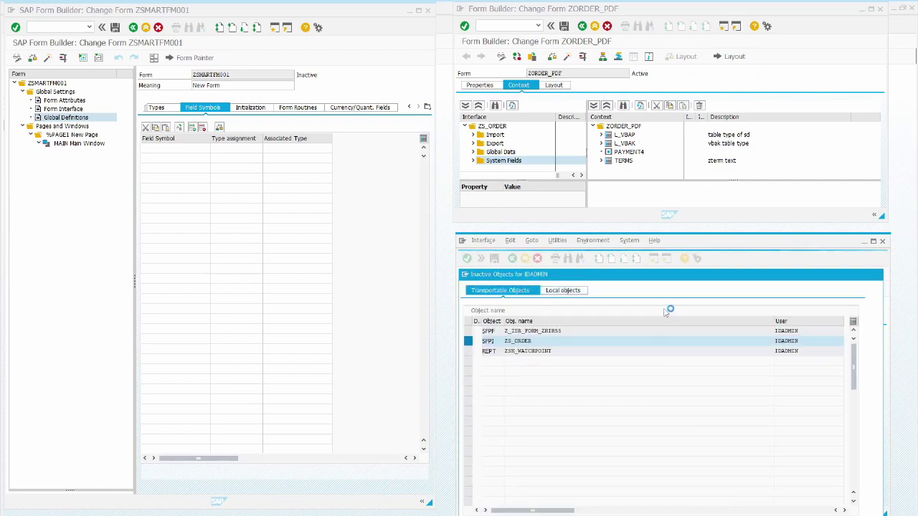
key("Return")
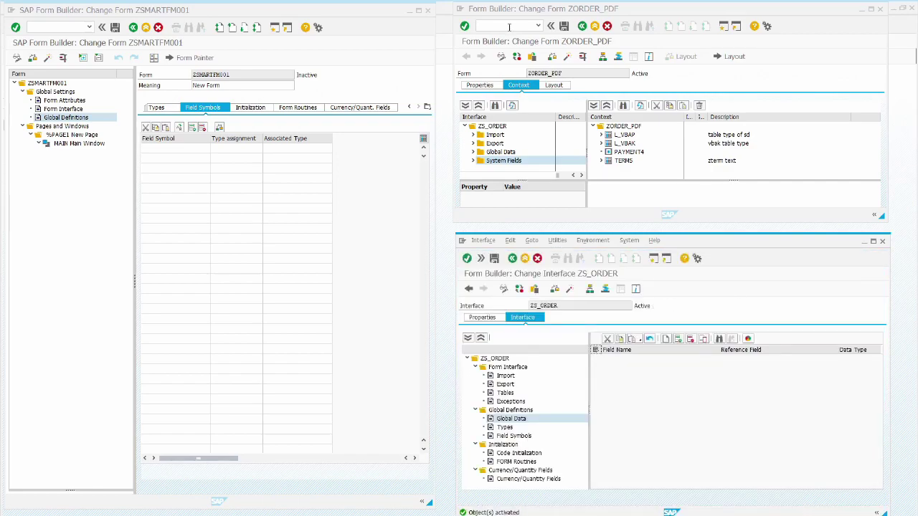
left_click(582, 26)
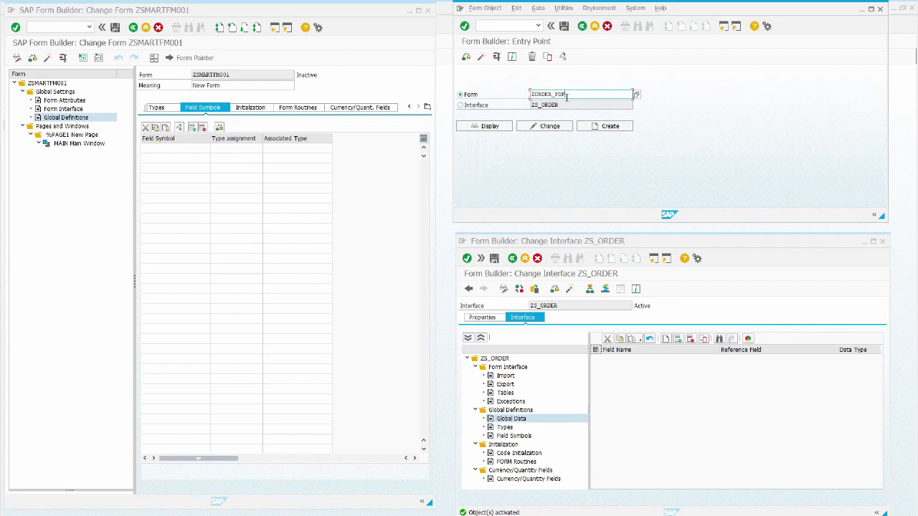
left_click(491, 127)
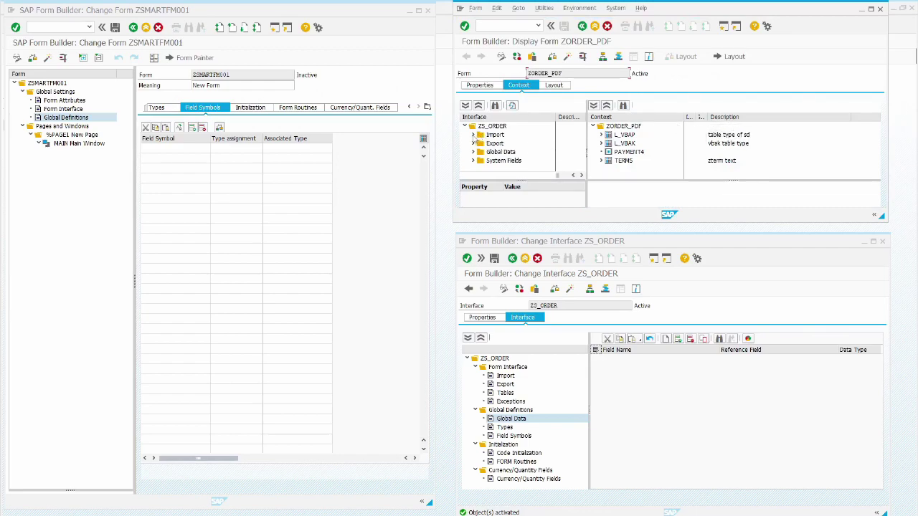
Expand the import parameters in the ZORDER_PDF context and compare them with the form's context nodes, including PAYMENT4 and TERMS.
left_click(474, 135)
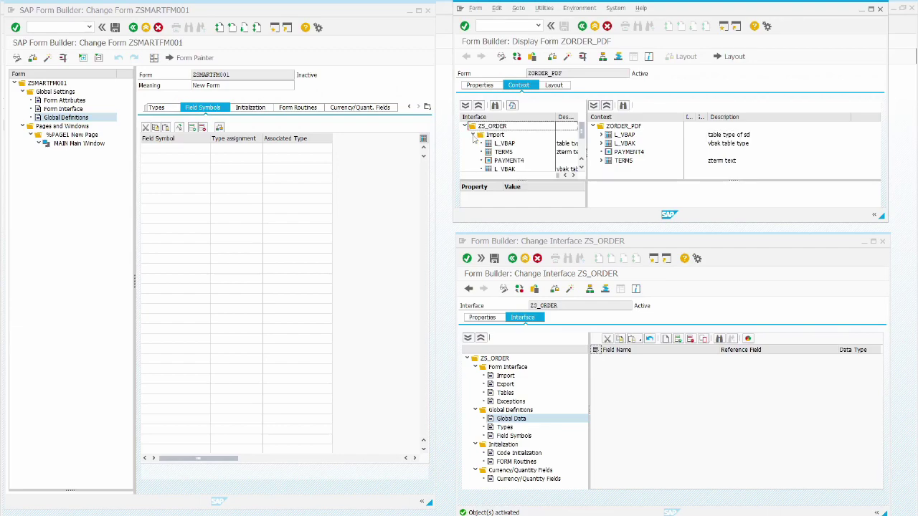
left_click_drag(582, 130, 580, 135)
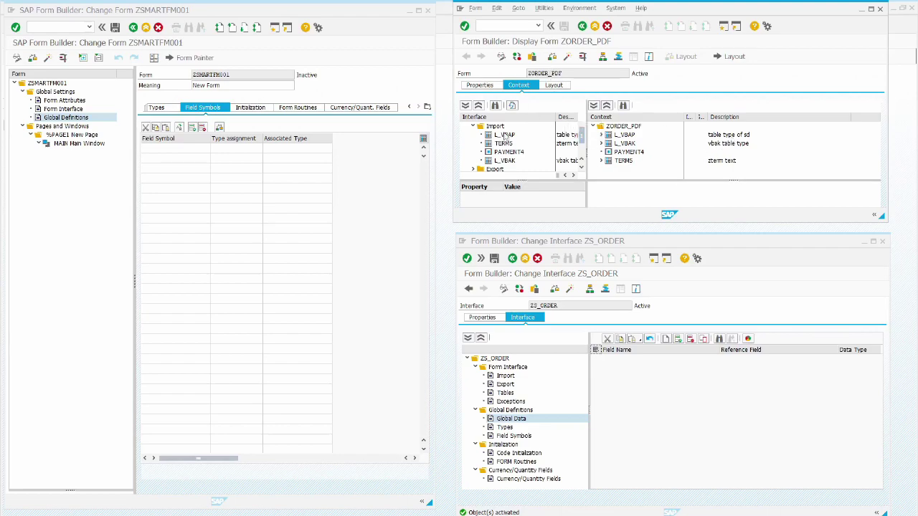
left_click(610, 154)
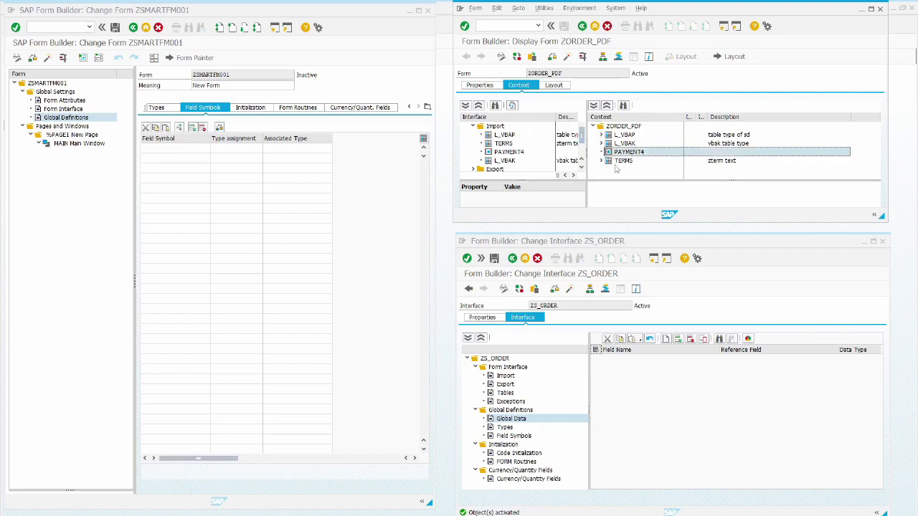
left_click(615, 163)
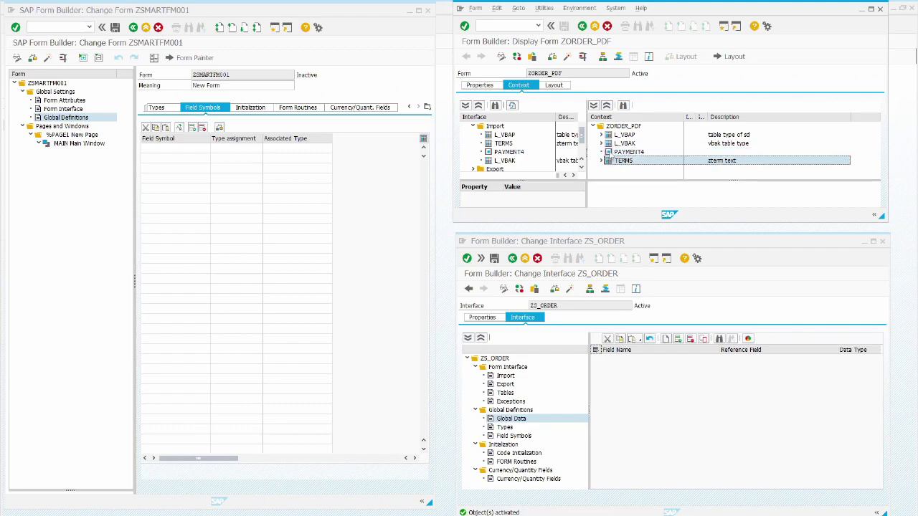
left_click(610, 153)
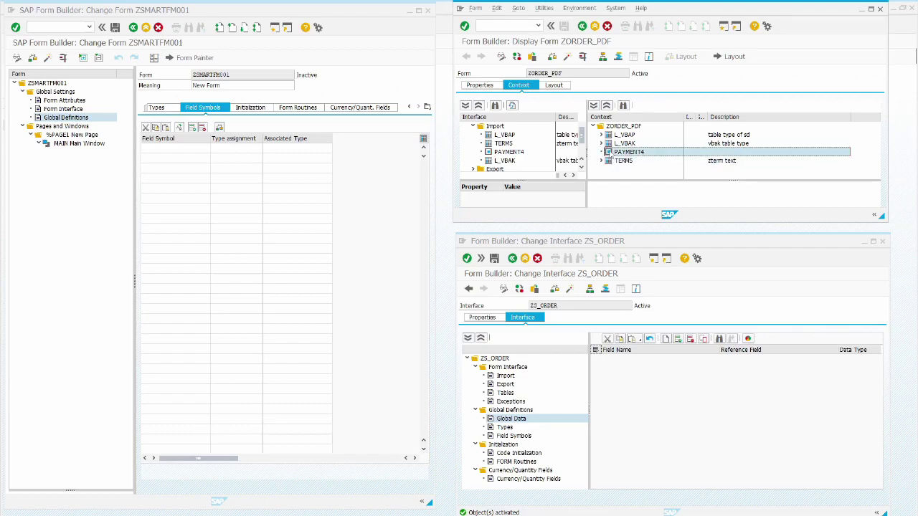
In change mode, delete the PAYMENT4 node from the ZORDER_PDF context and try to activate the form.
left_click(501, 56)
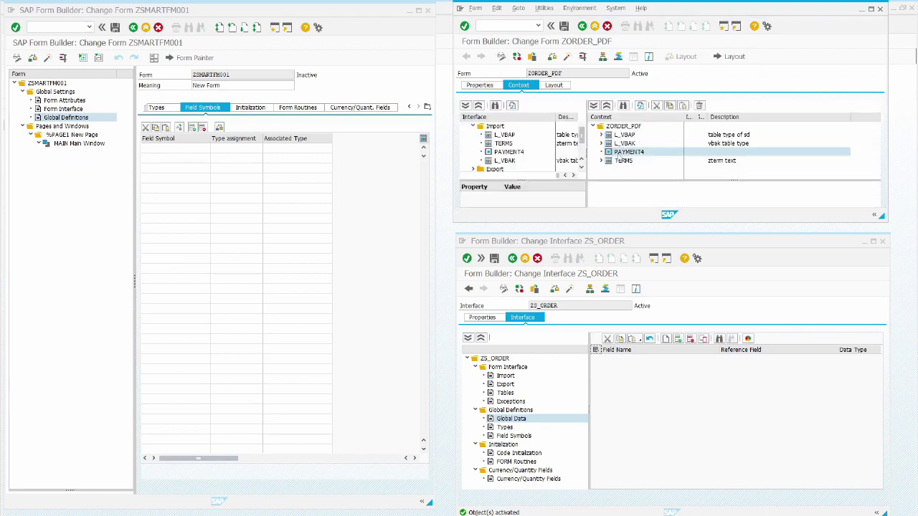
right_click(617, 153)
left_click(635, 228)
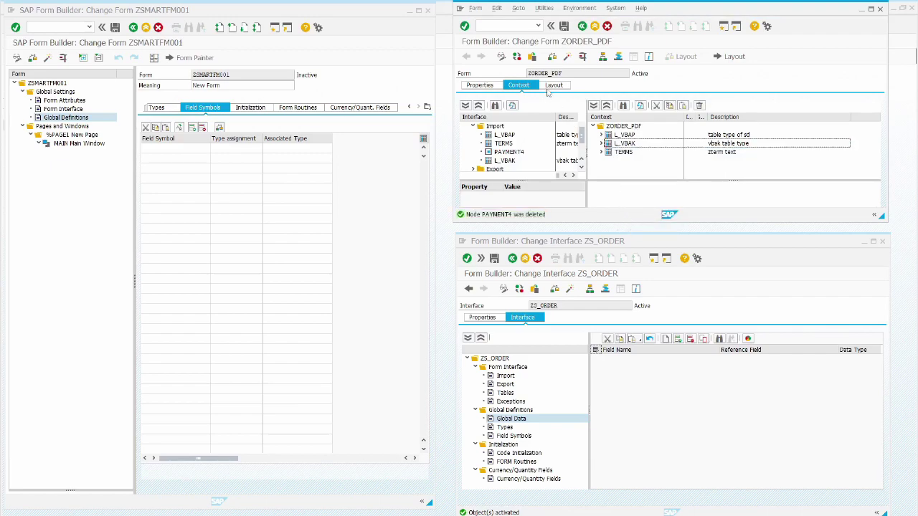
left_click(567, 58)
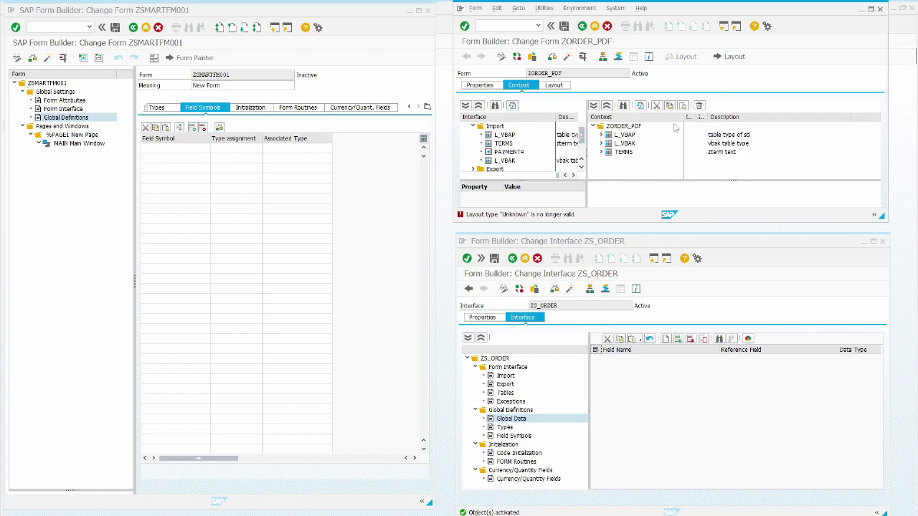
Check OT_MESSAGE among the export parameters of ZS_ORDER and add it from the interface's Export node to the ZORDER_PDF context.
left_click(623, 143)
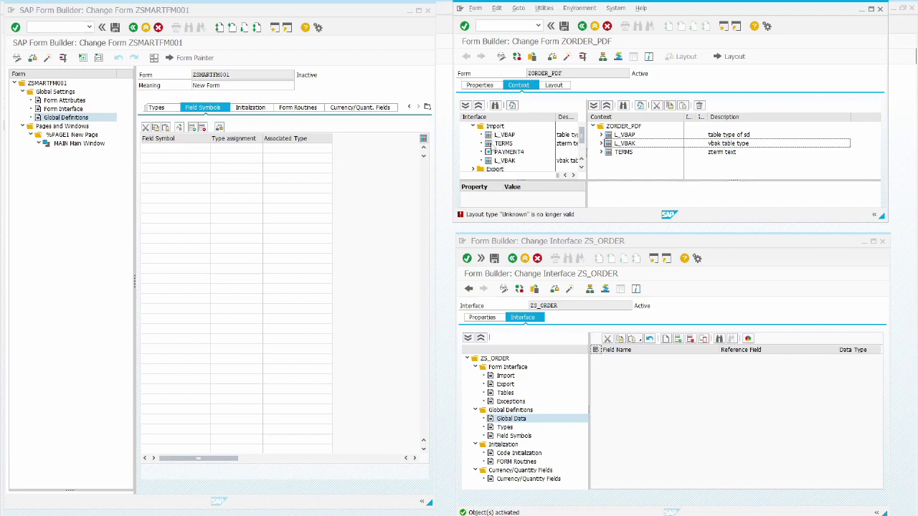
scroll(498, 134, "down", 2)
scroll(498, 135, "down", 1)
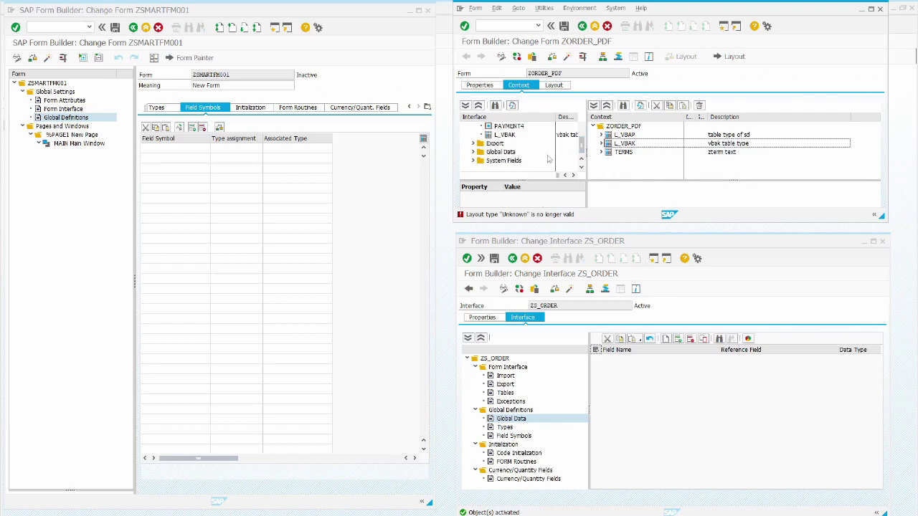
scroll(554, 158, "up", 3)
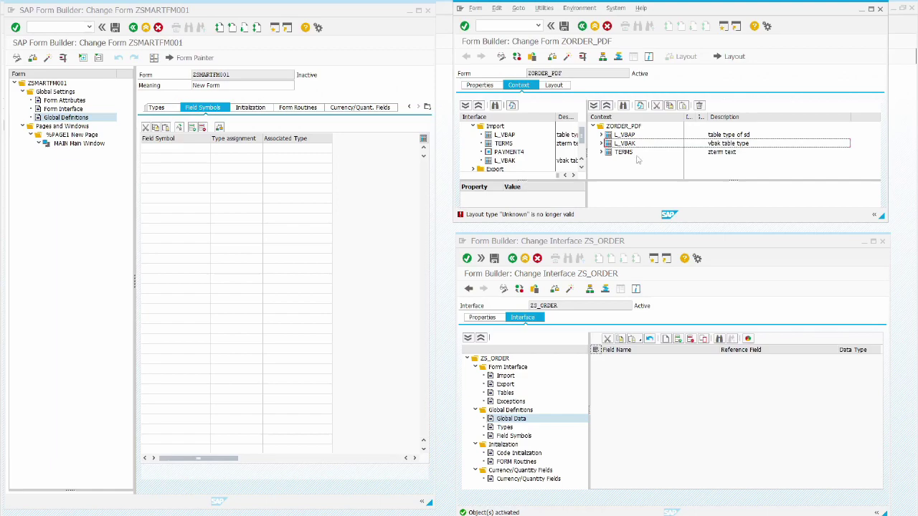
left_click_drag(582, 137, 583, 148)
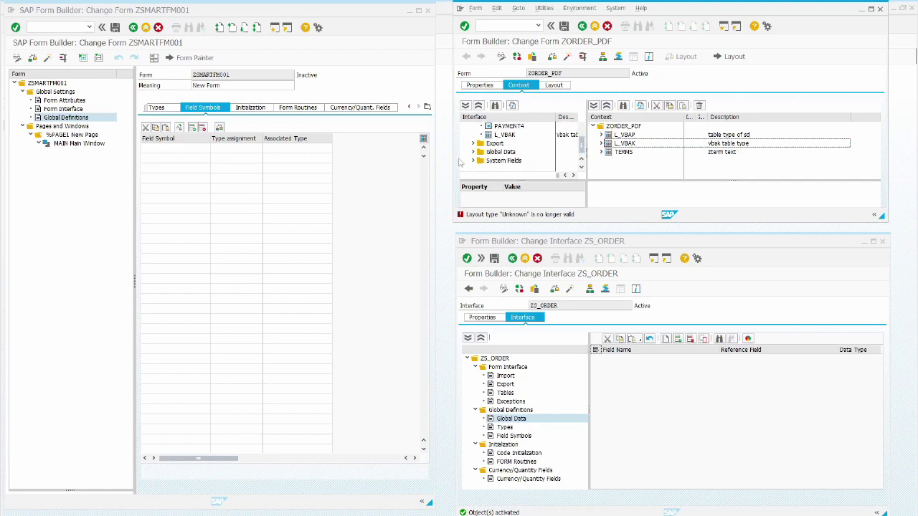
left_click(473, 144)
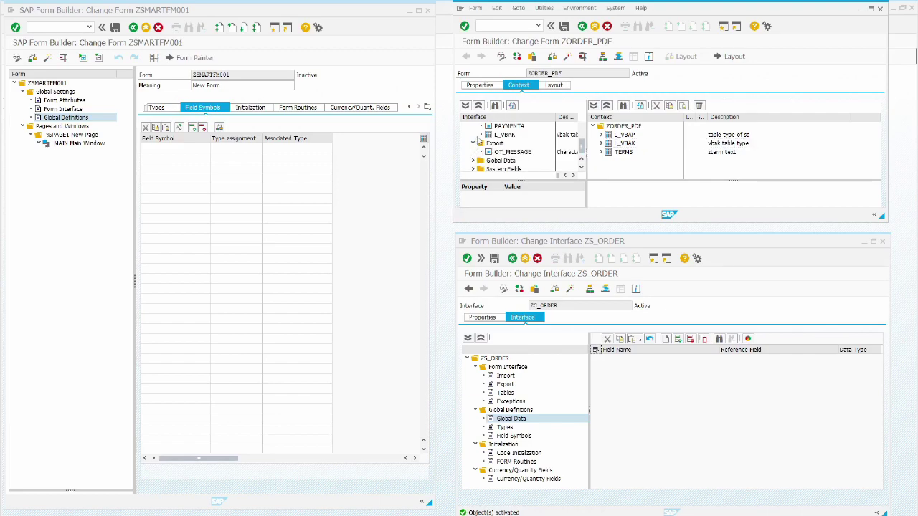
left_click(492, 388)
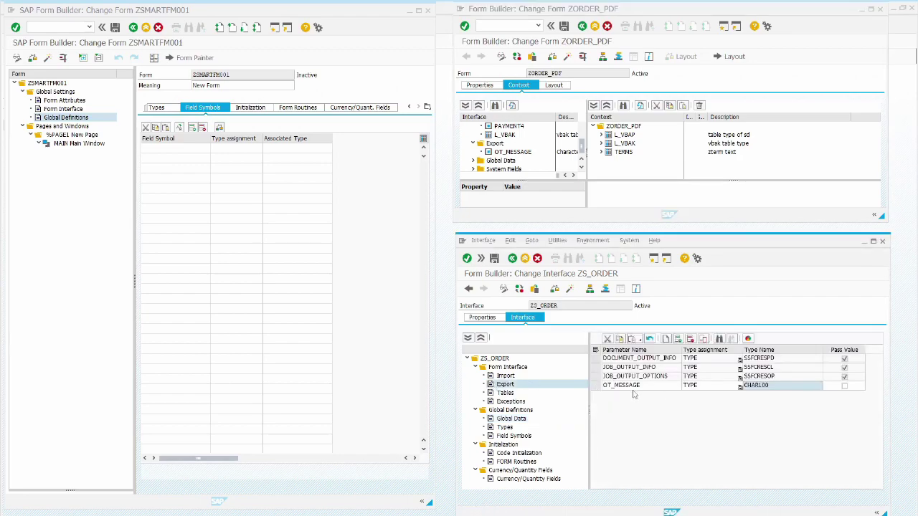
left_click(633, 385)
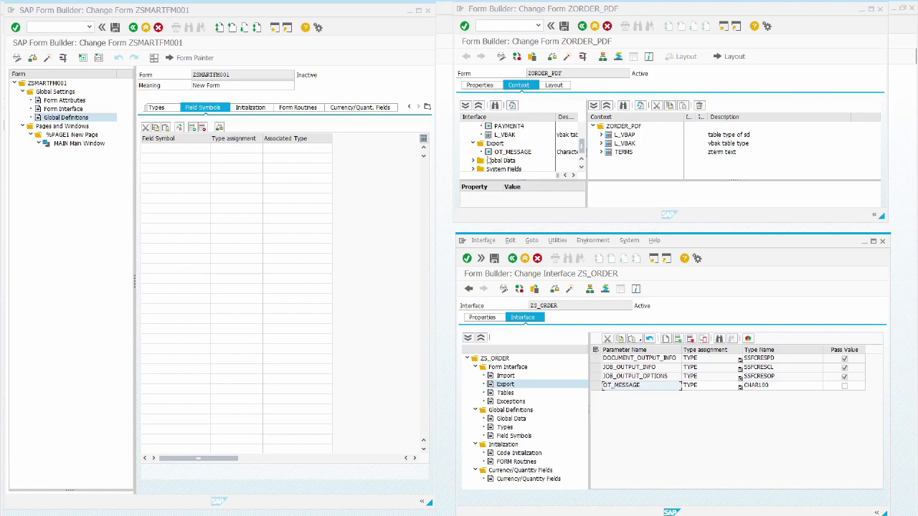
left_click(502, 152)
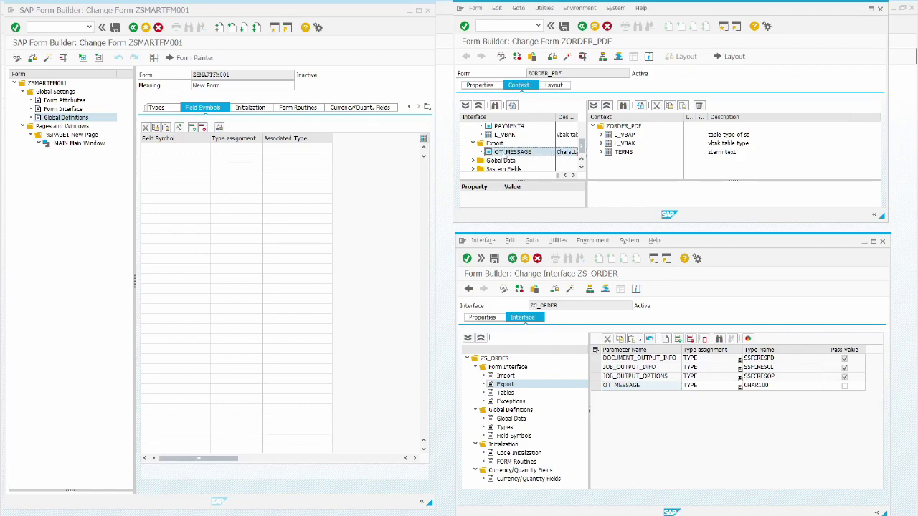
left_click_drag(504, 154, 645, 153)
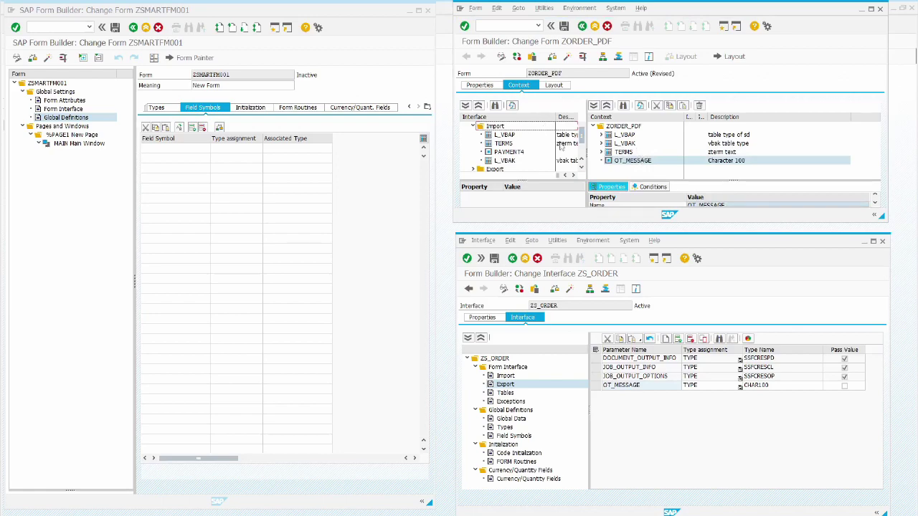
Add the global data field GV_TOT_SALES from the interface to the ZORDER_PDF context.
scroll(582, 170, "down", 3)
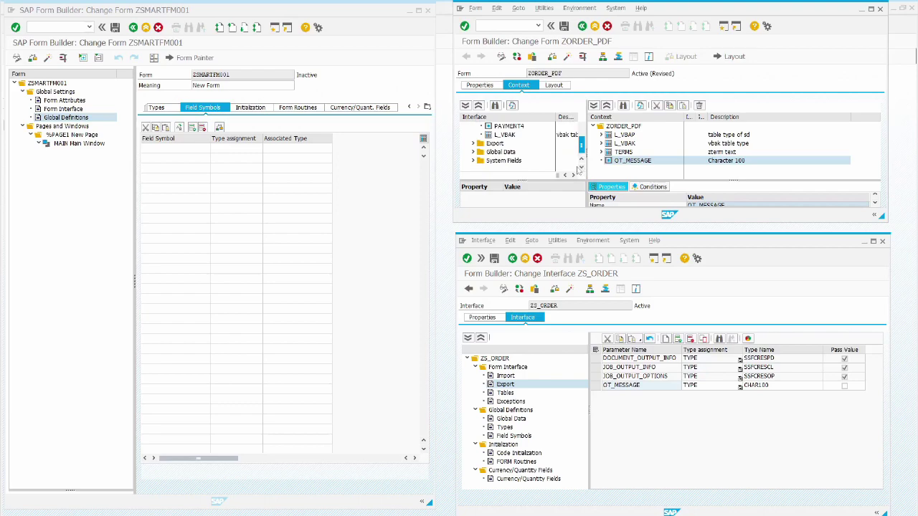
left_click(473, 151)
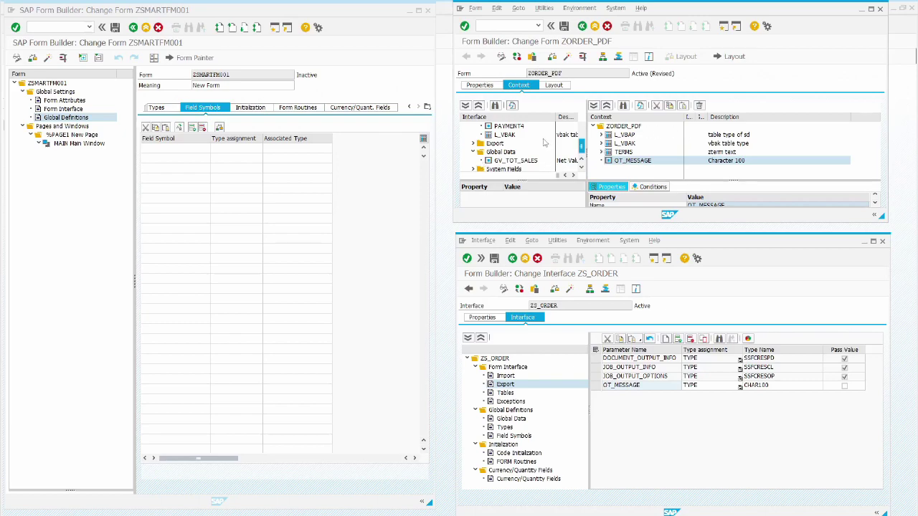
left_click_drag(491, 164, 636, 164)
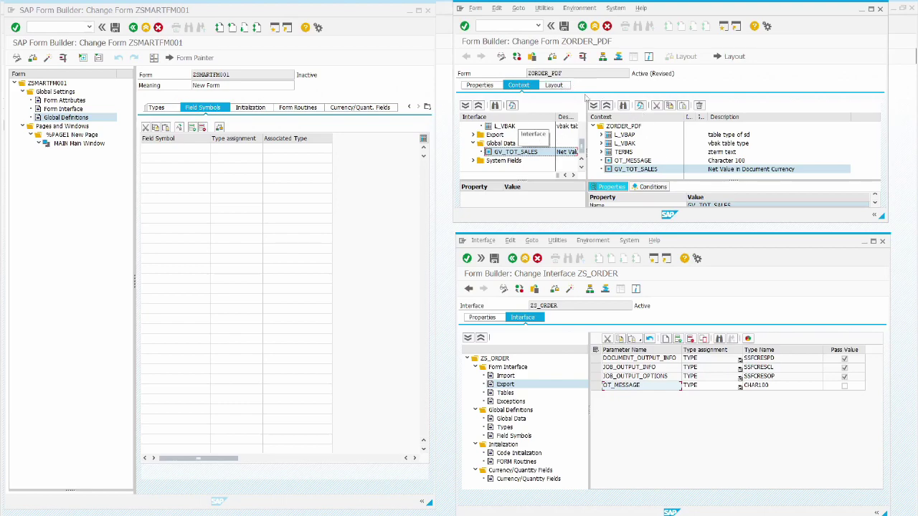
Open the ZORDER_PDF layout, granting remembered access to FormDesigner.ini, and enlarge the form window after minimizing the ZS_ORDER interface window.
left_click(564, 86)
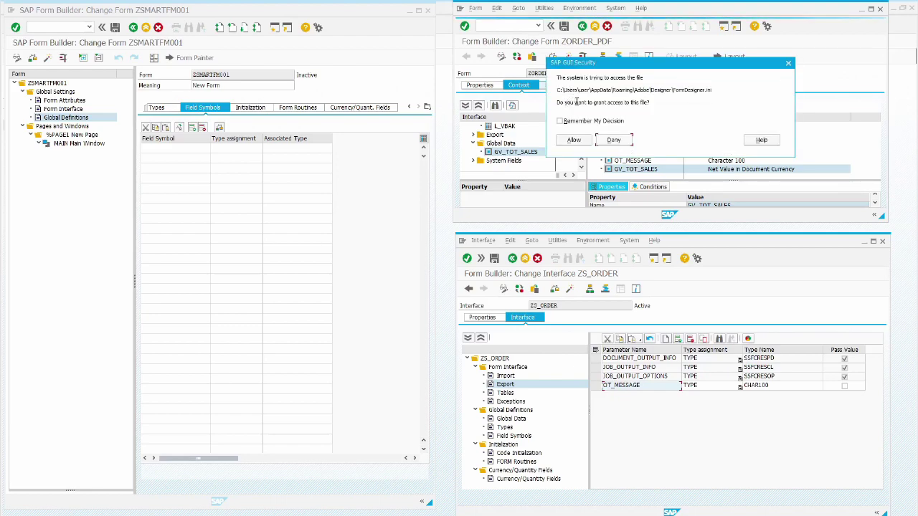
left_click(580, 122)
left_click(574, 140)
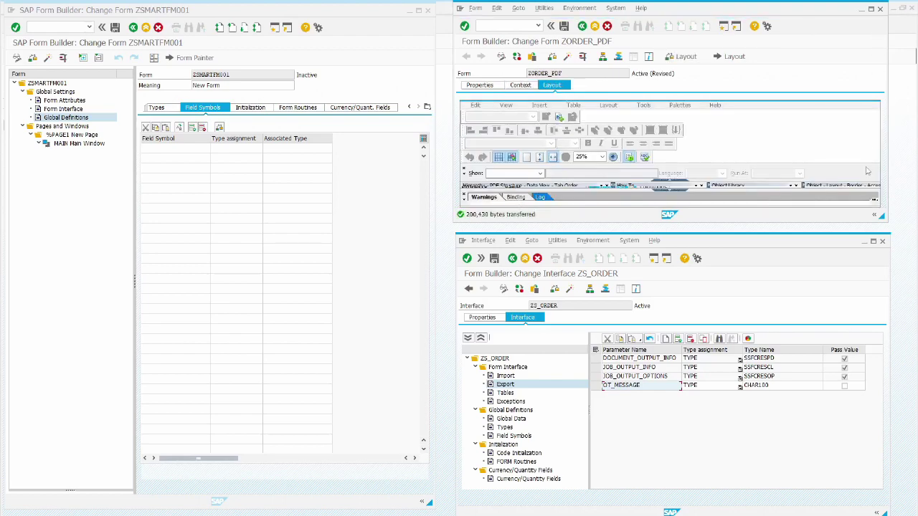
left_click(864, 243)
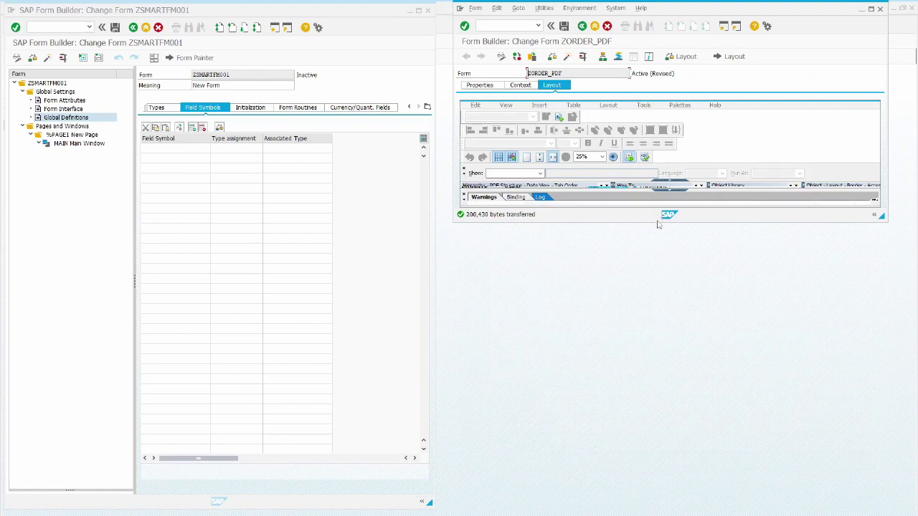
left_click_drag(657, 222, 658, 515)
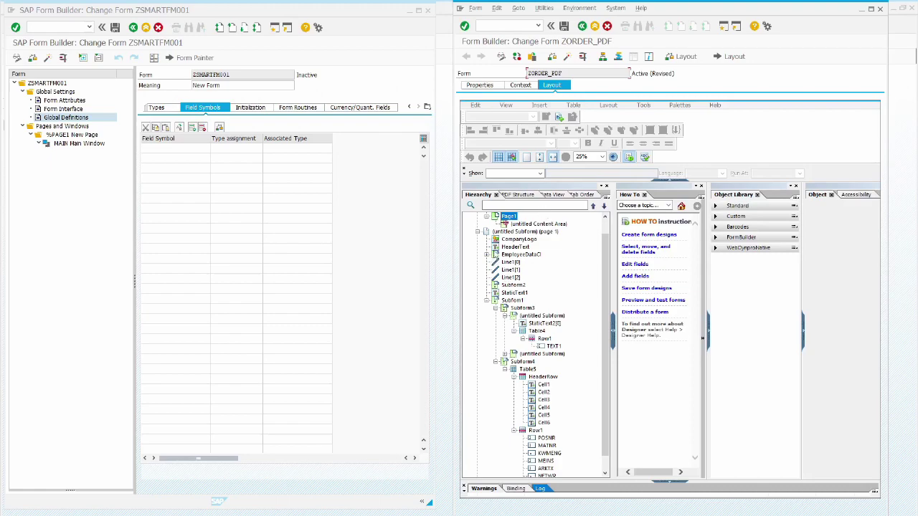
Examine the layout hierarchy by selecting Page1, StaticText1 and Subform2, and collapse Table5 under Subform4.
left_click(507, 216)
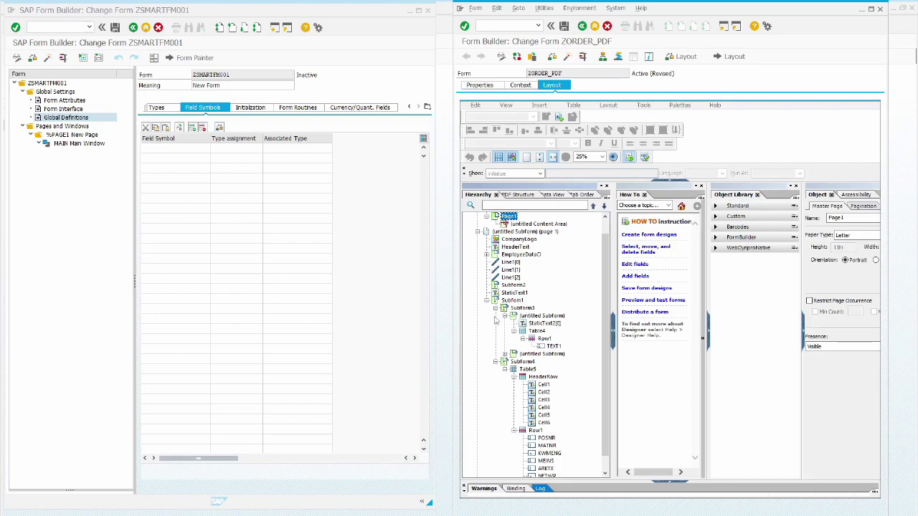
left_click(501, 295)
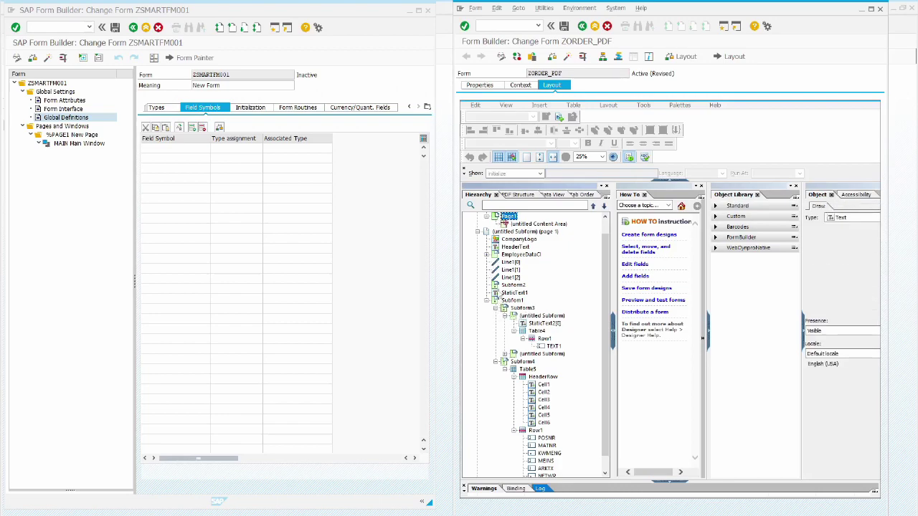
left_click(501, 285)
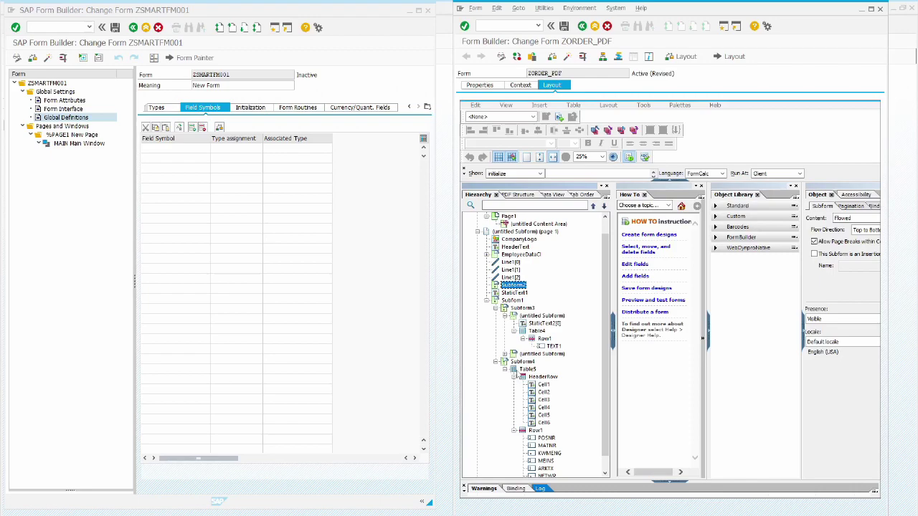
left_click(519, 370)
left_click(506, 370)
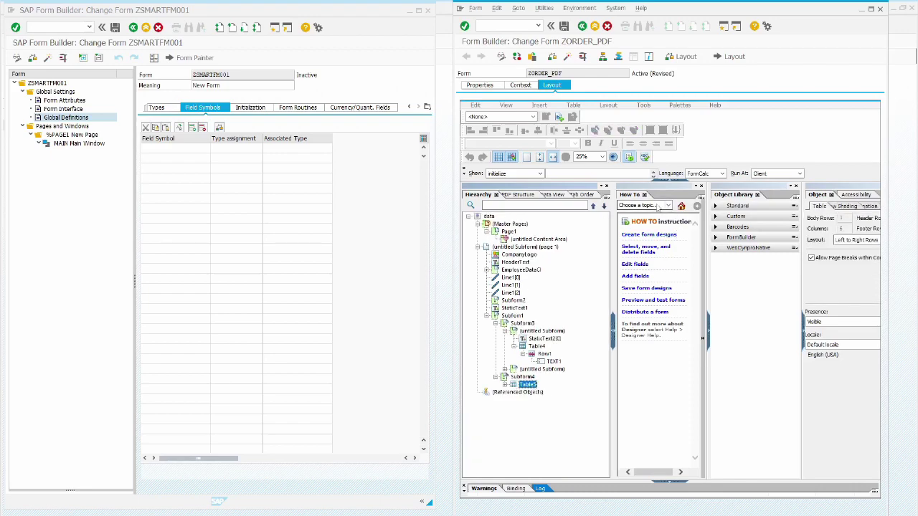
Review the form's PDF structure, data view and tab order, collapsing the L_VBAP data and L_VBAK nodes and dismissing the tab order hints.
left_click(518, 195)
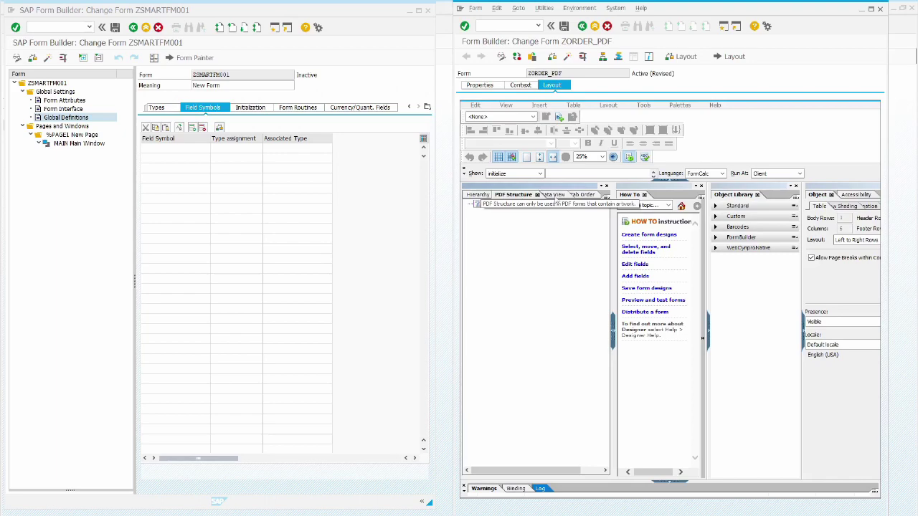
left_click(553, 196)
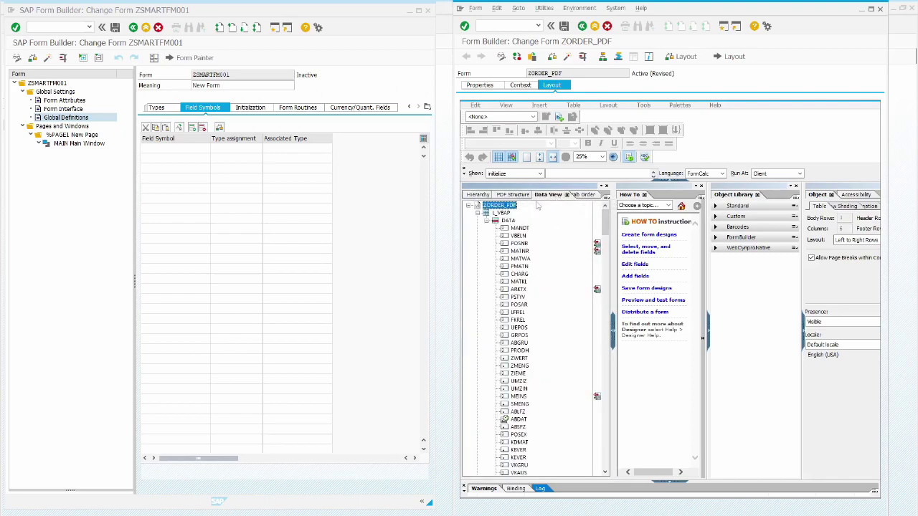
left_click(487, 221)
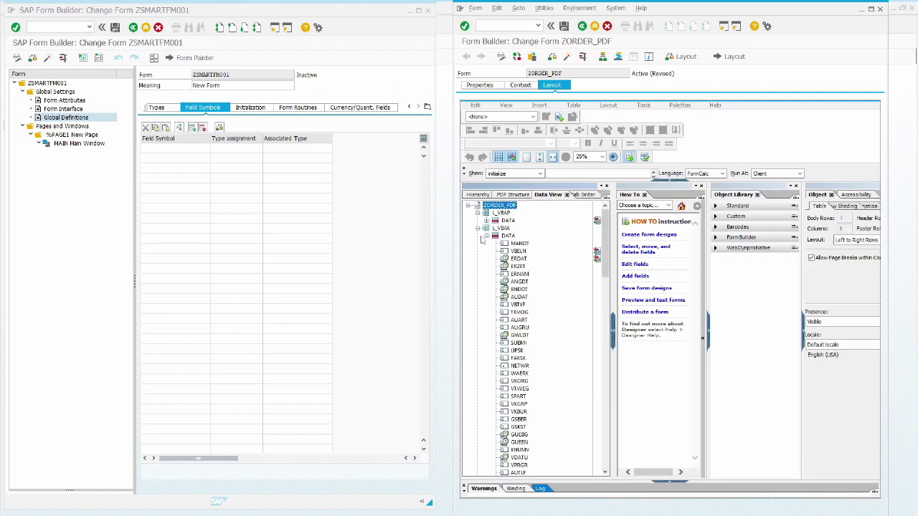
left_click(478, 229)
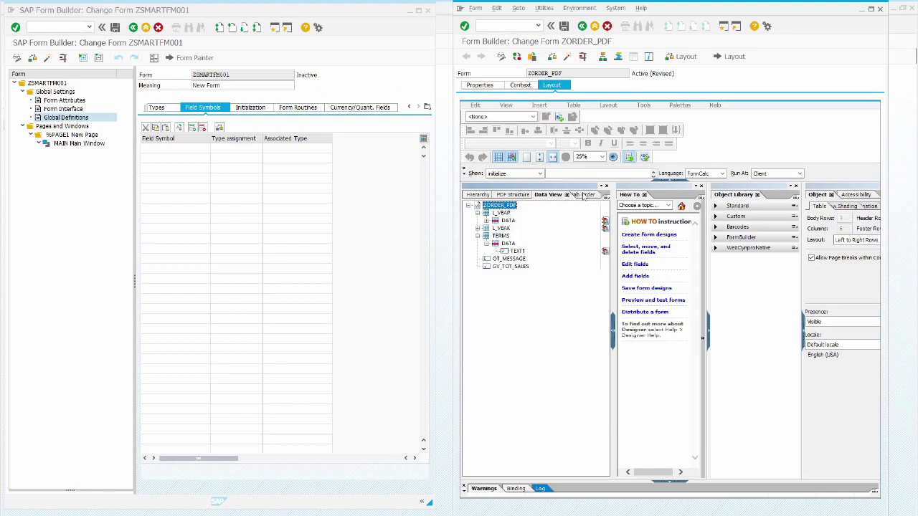
left_click(583, 195)
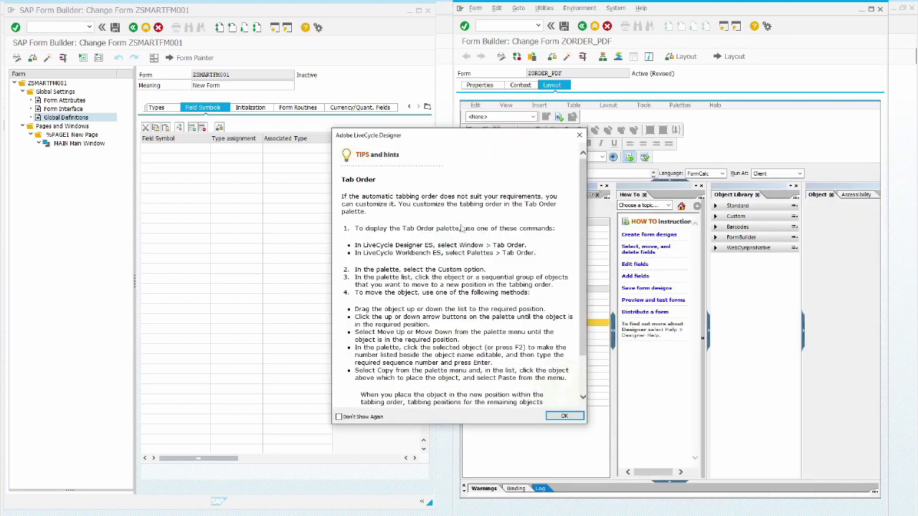
left_click(565, 416)
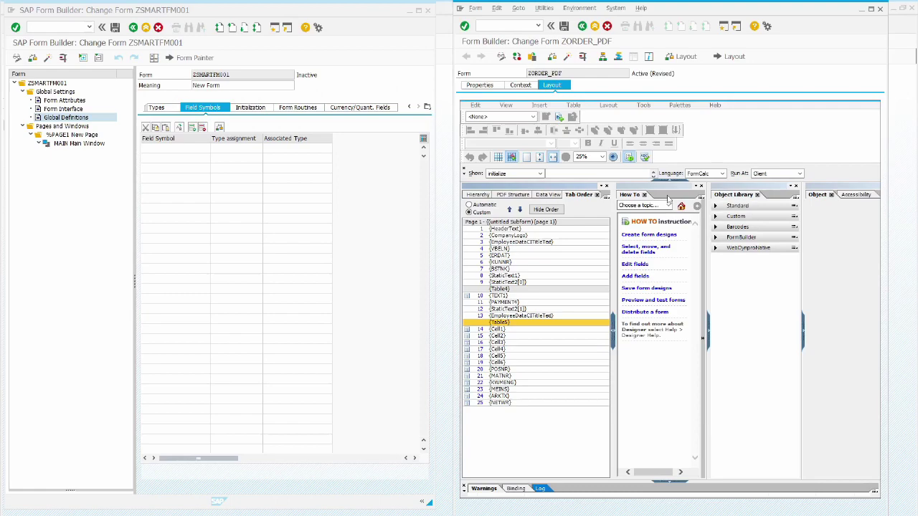
Look through the Standard objects in the object library, such as Button and HTTP Submit Button, and collapse the group.
left_click(715, 206)
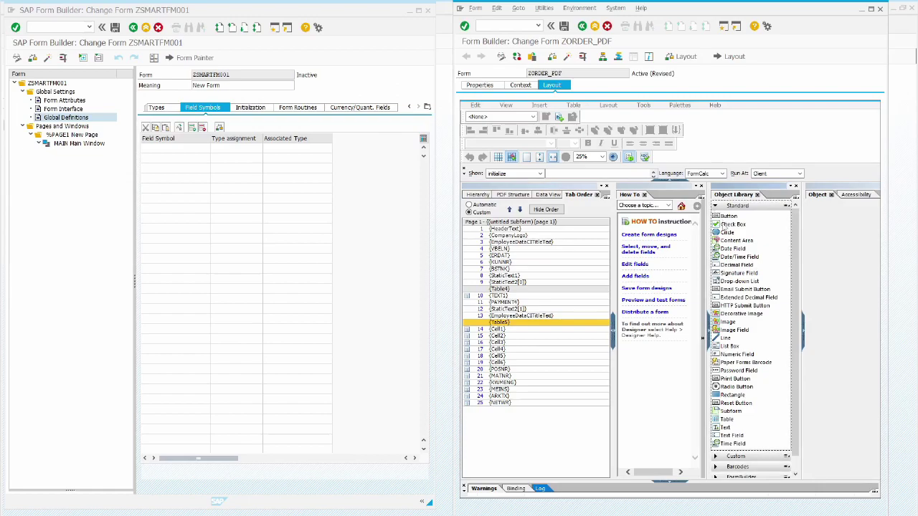
scroll(746, 305, "down", 1)
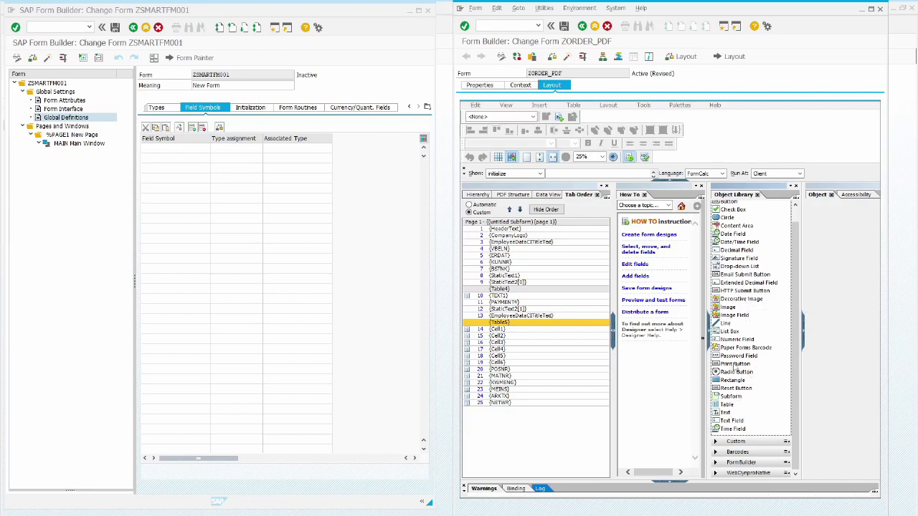
scroll(733, 367, "up", 1)
left_click(733, 258)
left_click(724, 217)
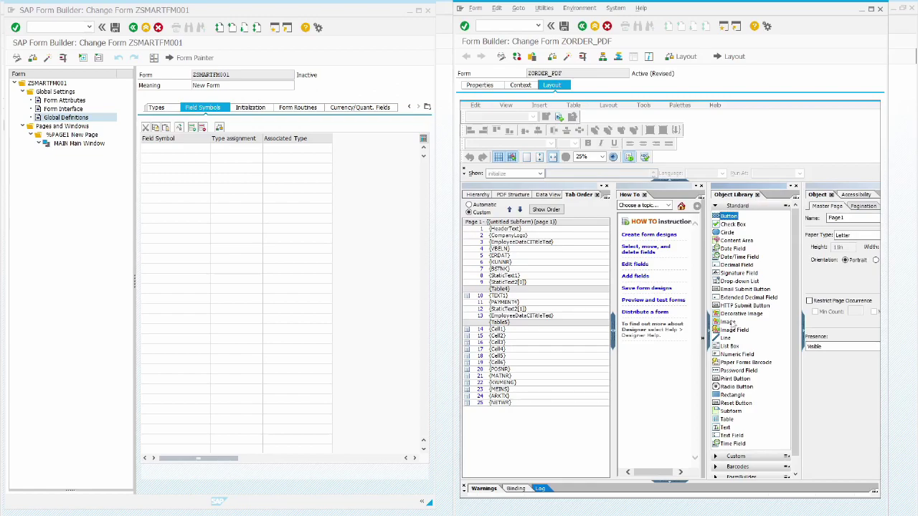
left_click(746, 305)
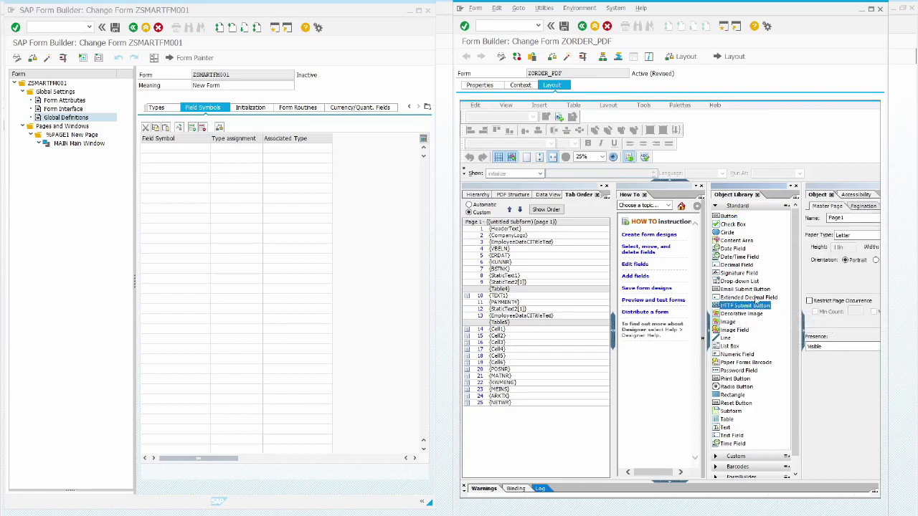
left_click(730, 208)
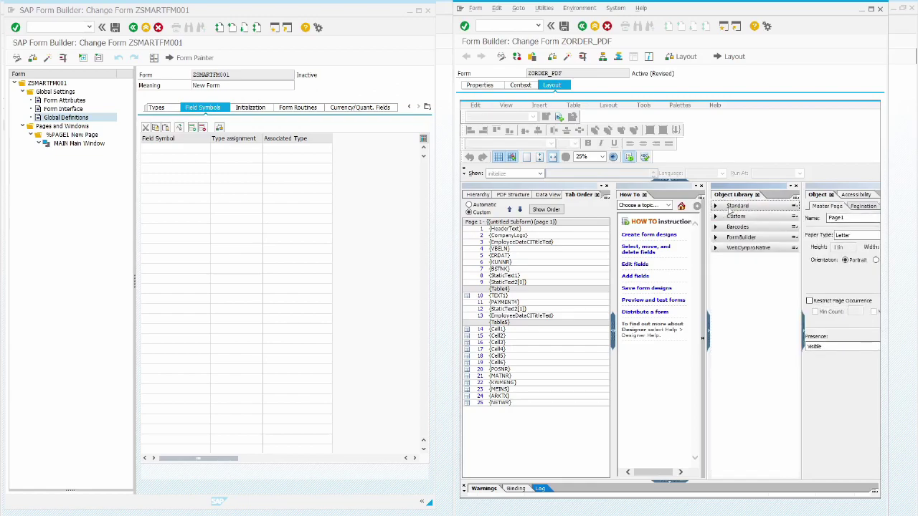
Look through the Custom, Barcodes and FormBuilder groups of the object library, collapsing each one after viewing.
left_click(732, 217)
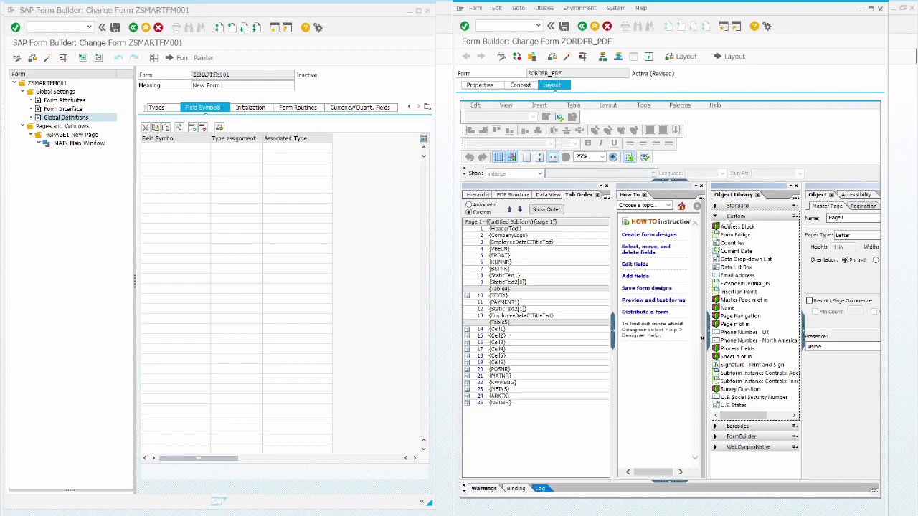
left_click(727, 217)
left_click(731, 228)
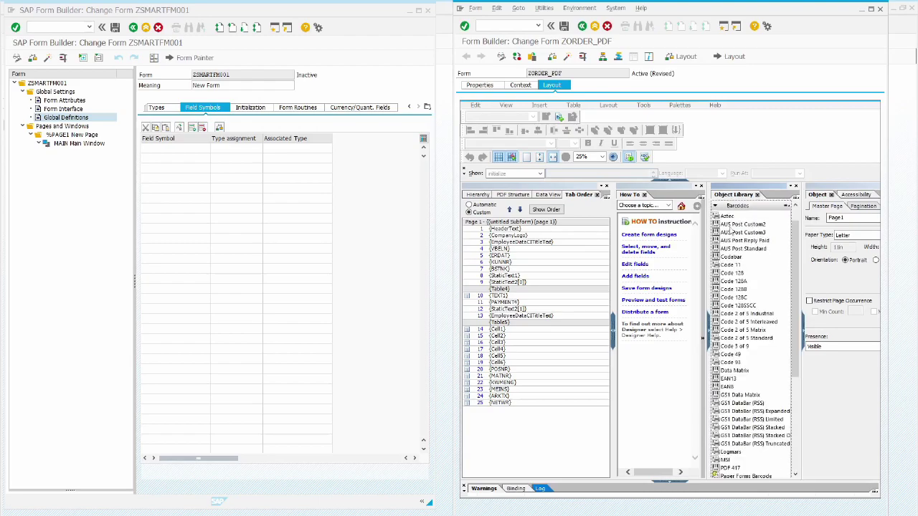
left_click(726, 206)
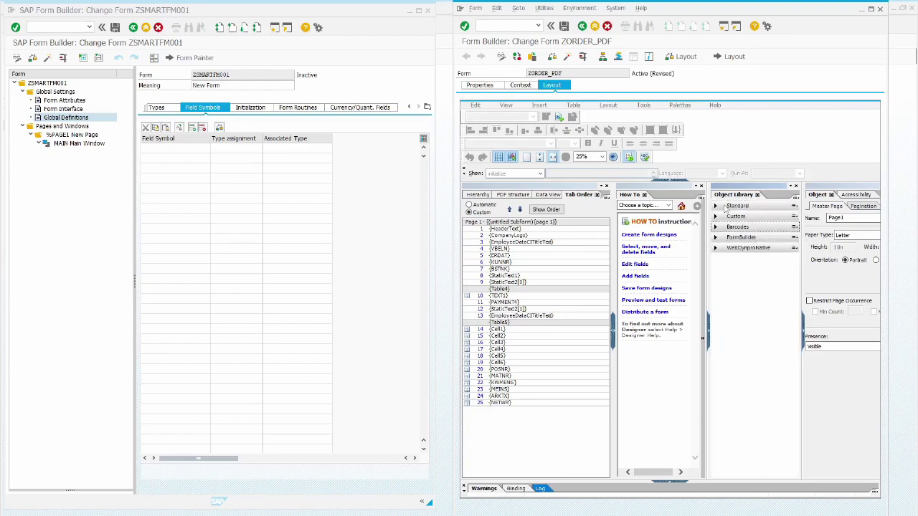
left_click(729, 238)
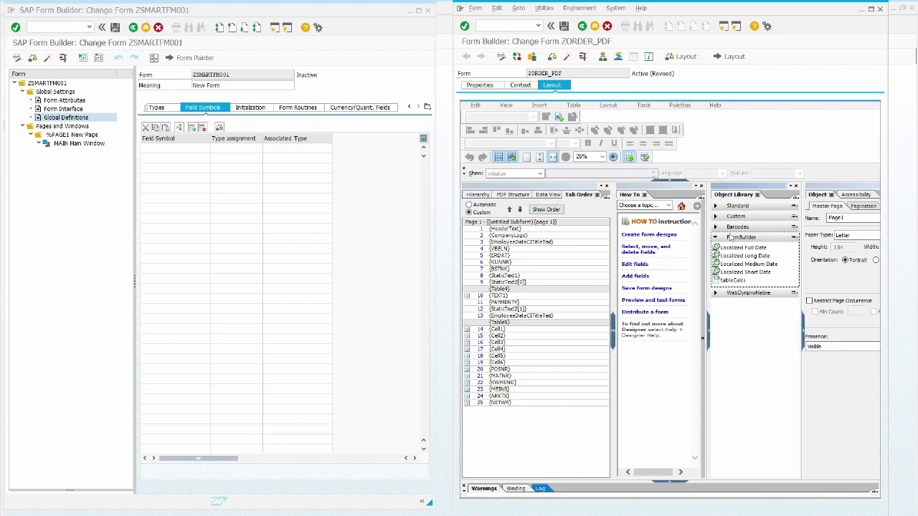
left_click(732, 238)
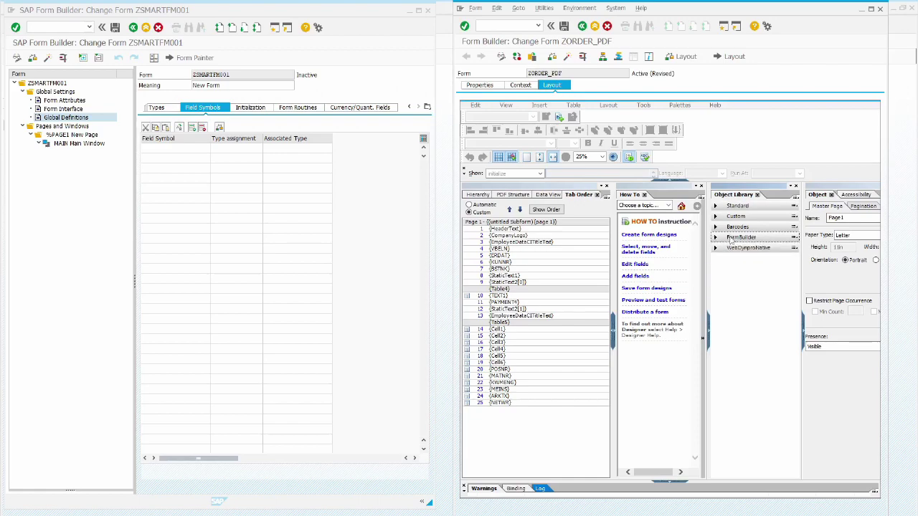